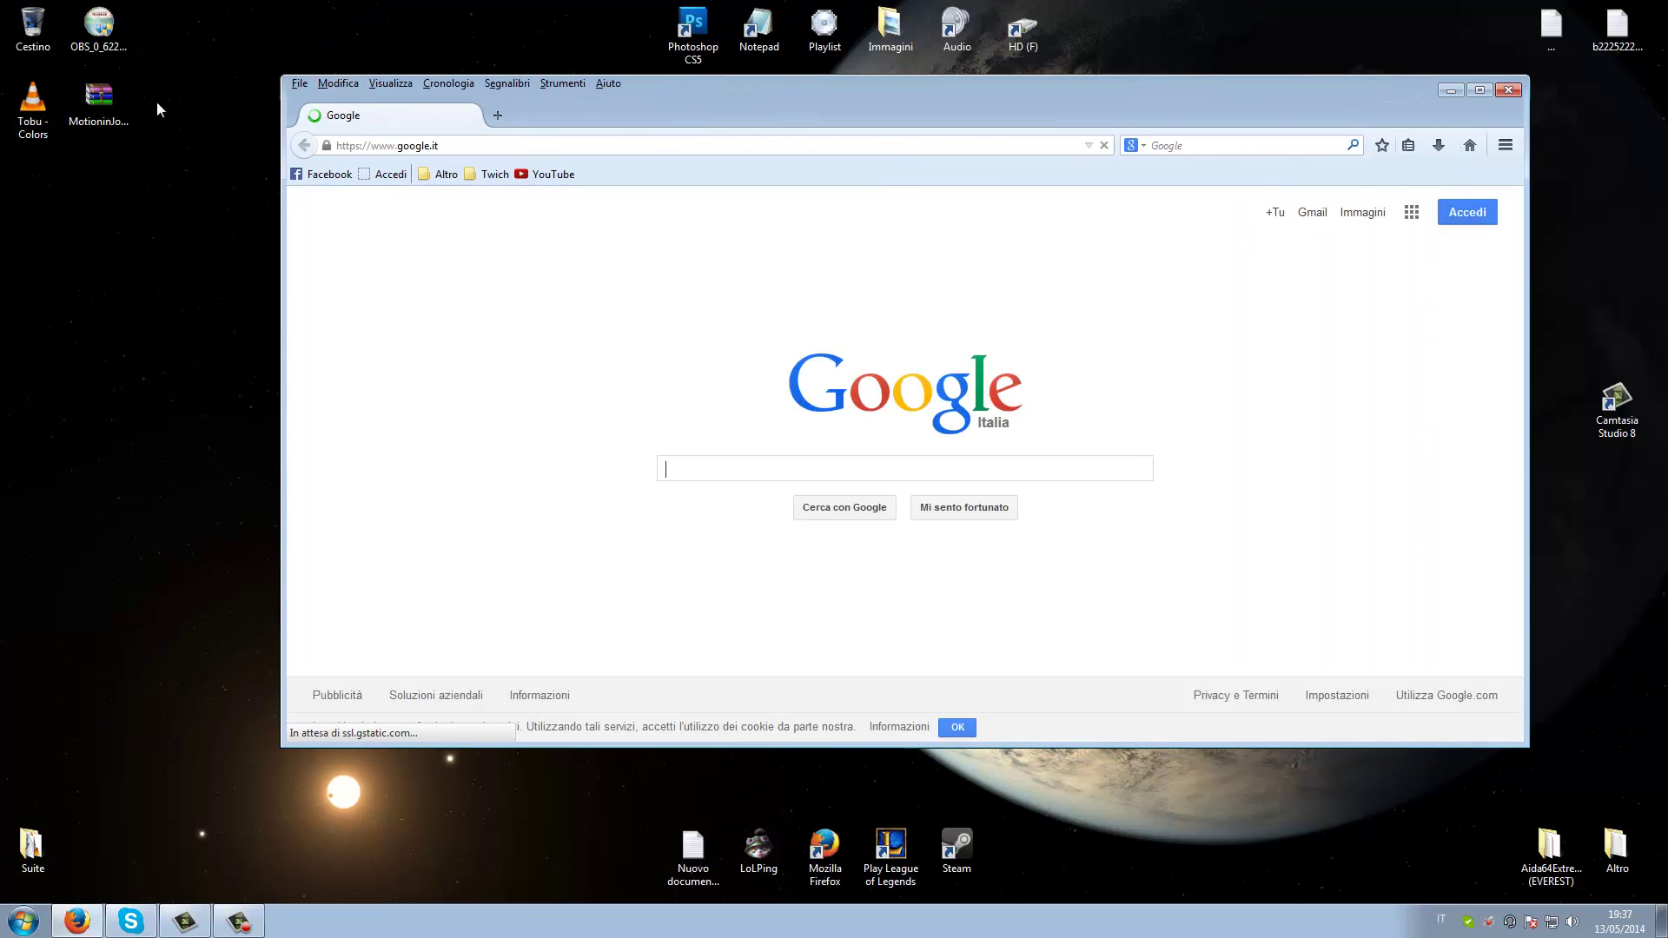
Search Google for "motionjoy" and open the MotioninJoy website from the results.
click(127, 91)
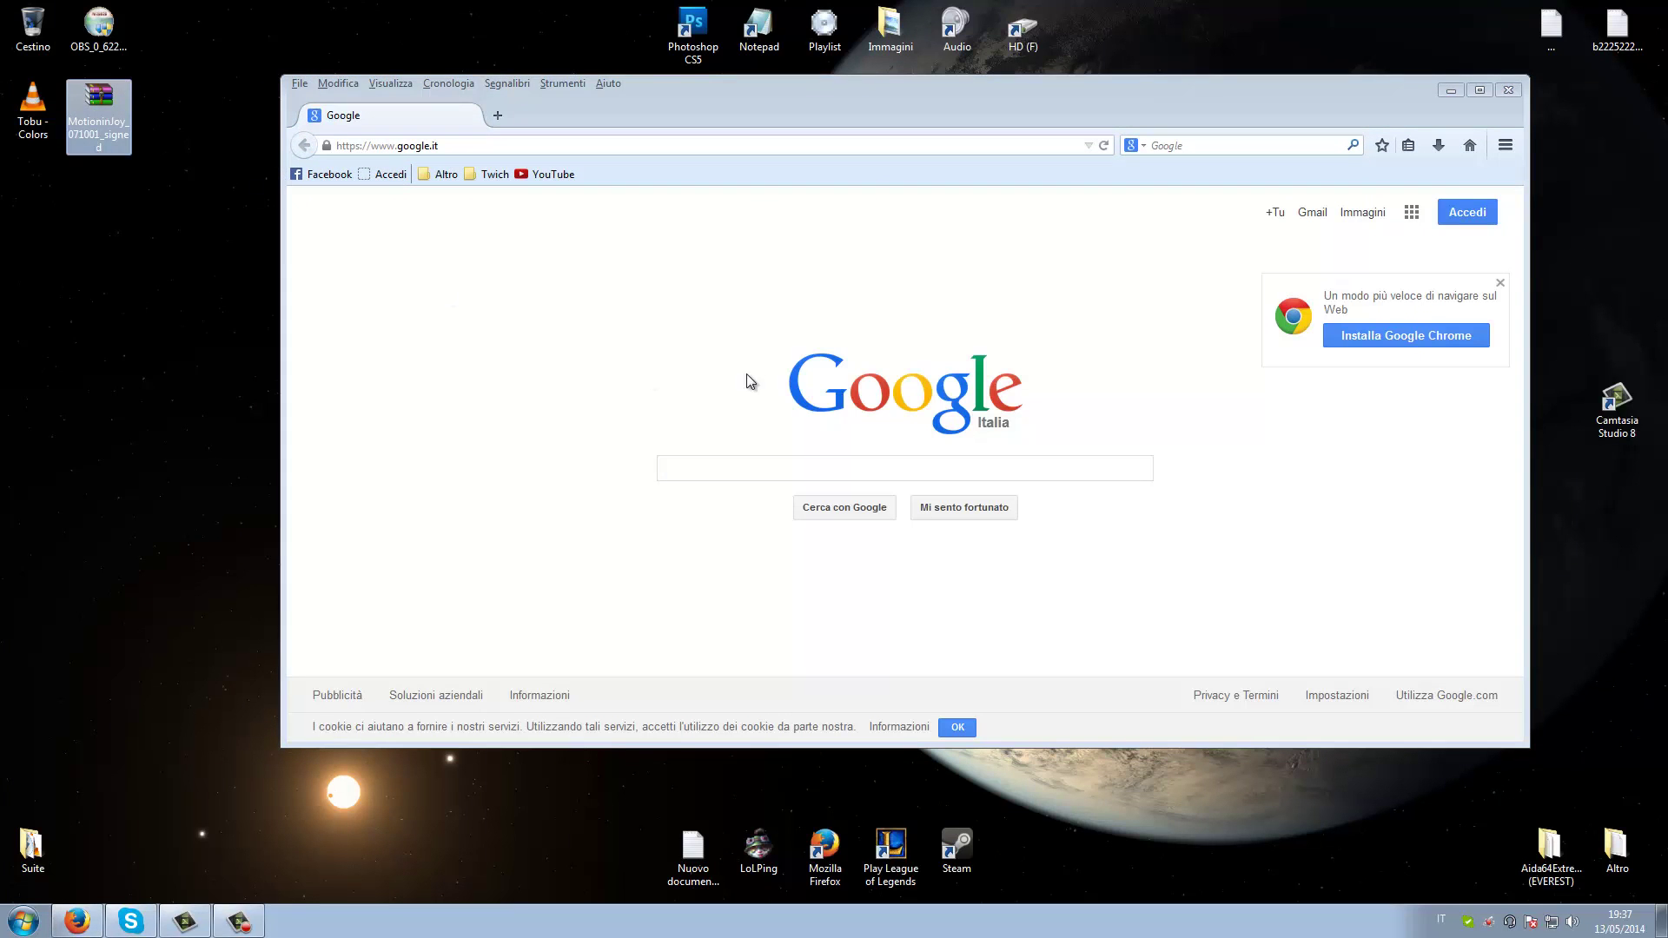
click(683, 468)
text(motionjoy)
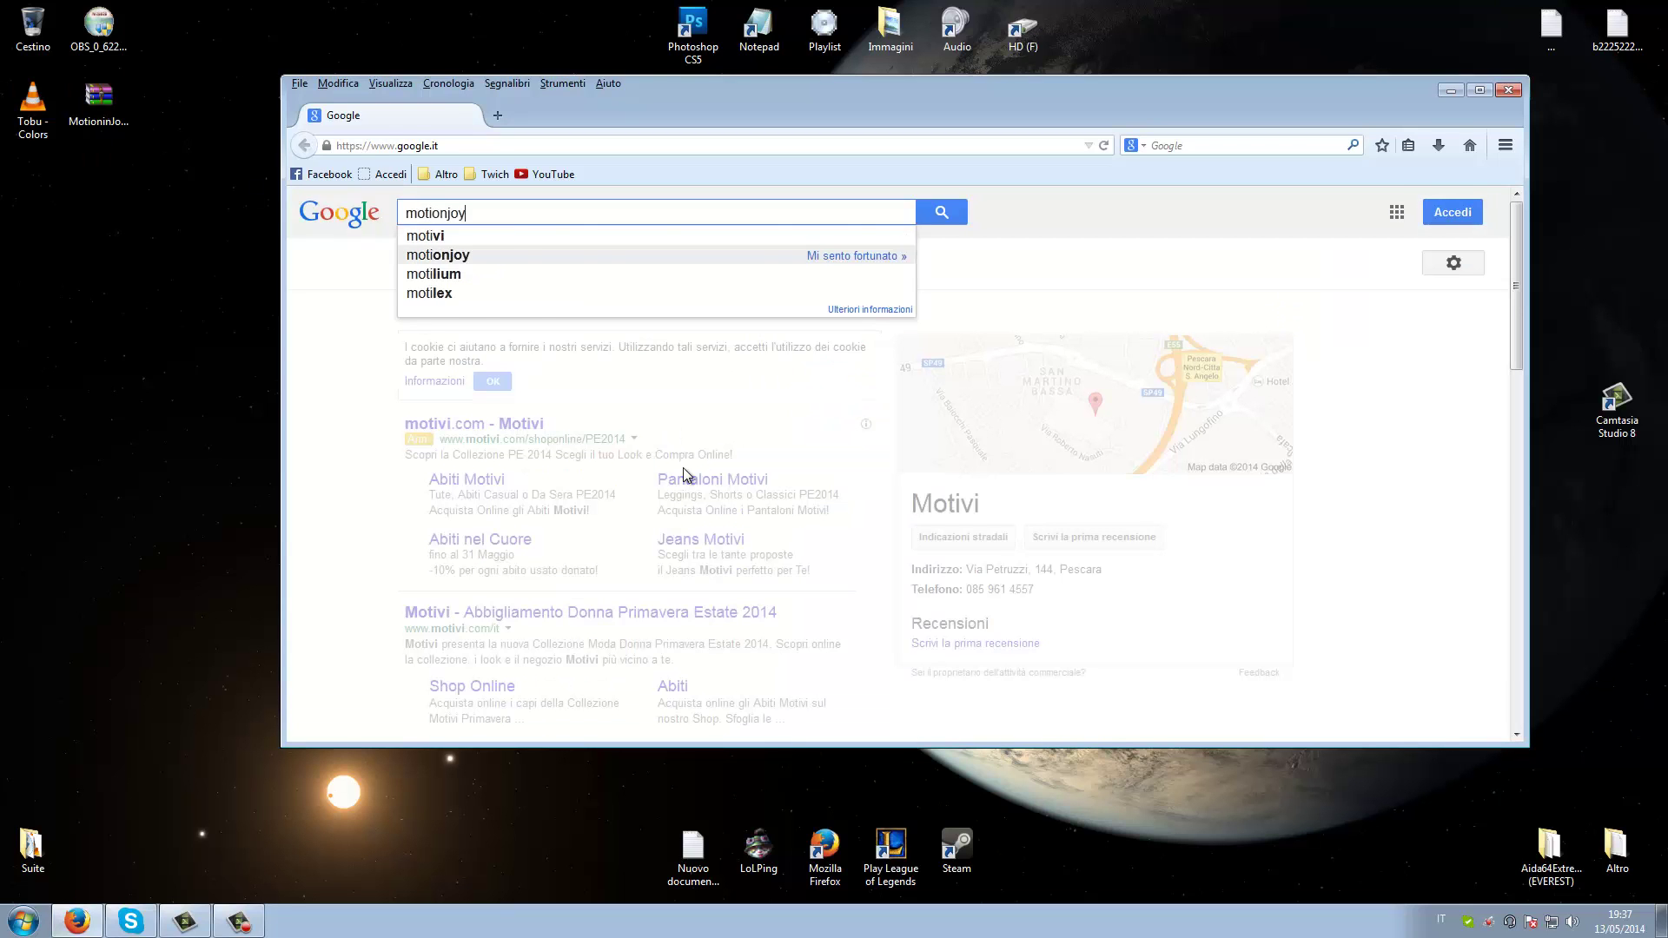
key(Return)
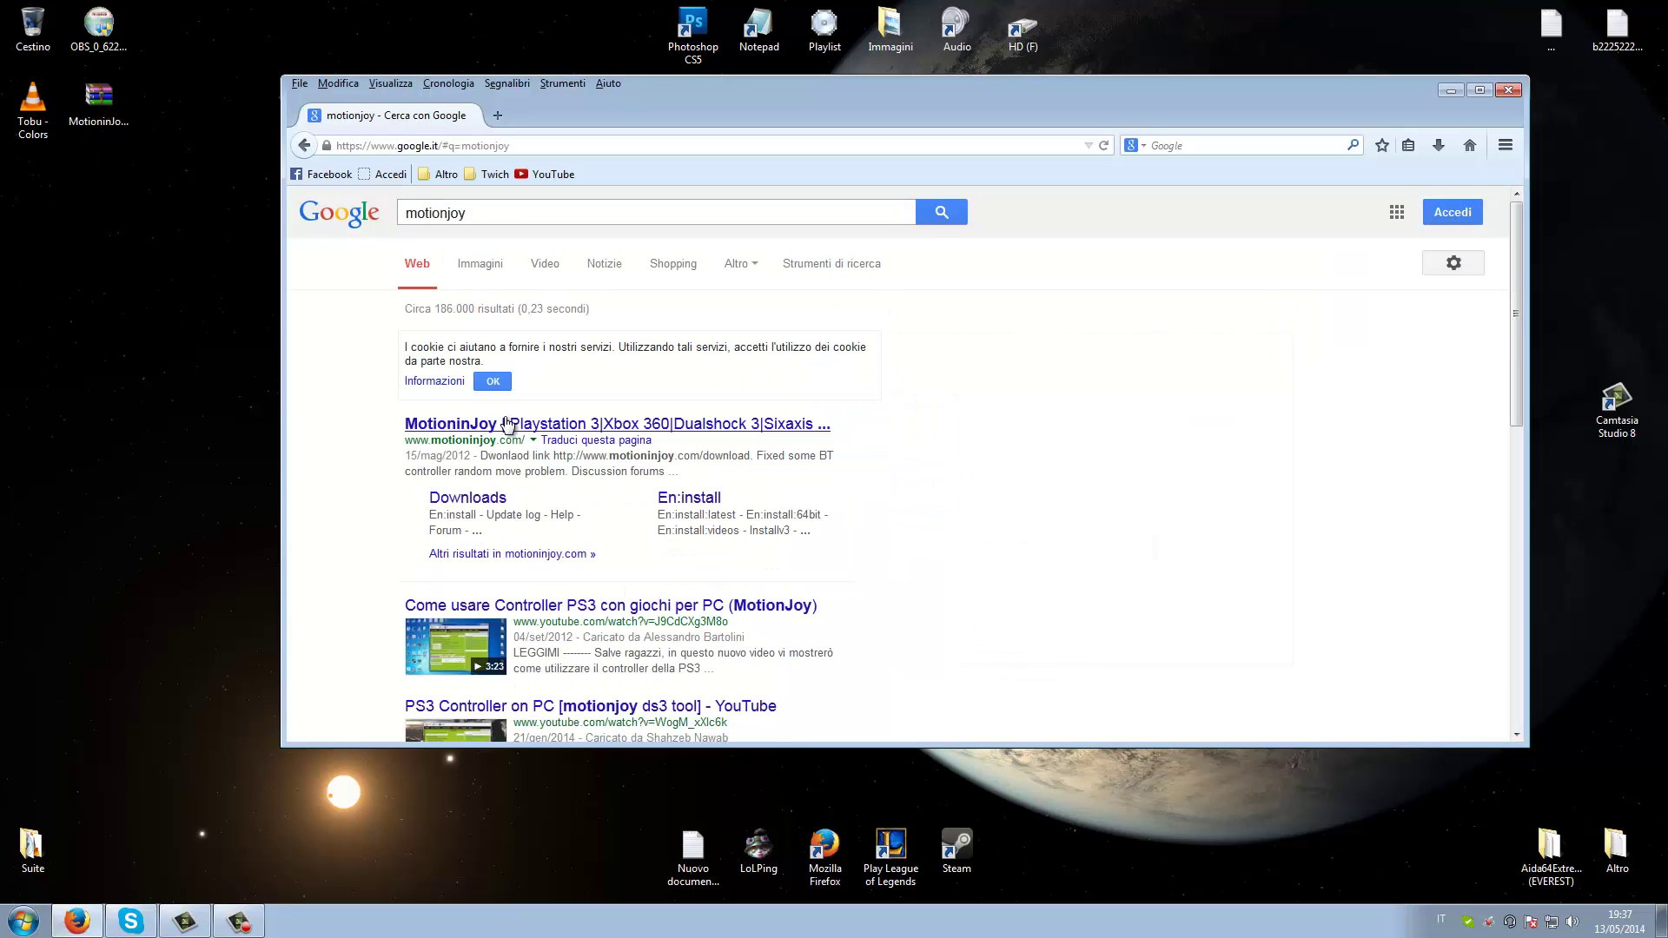
click(524, 424)
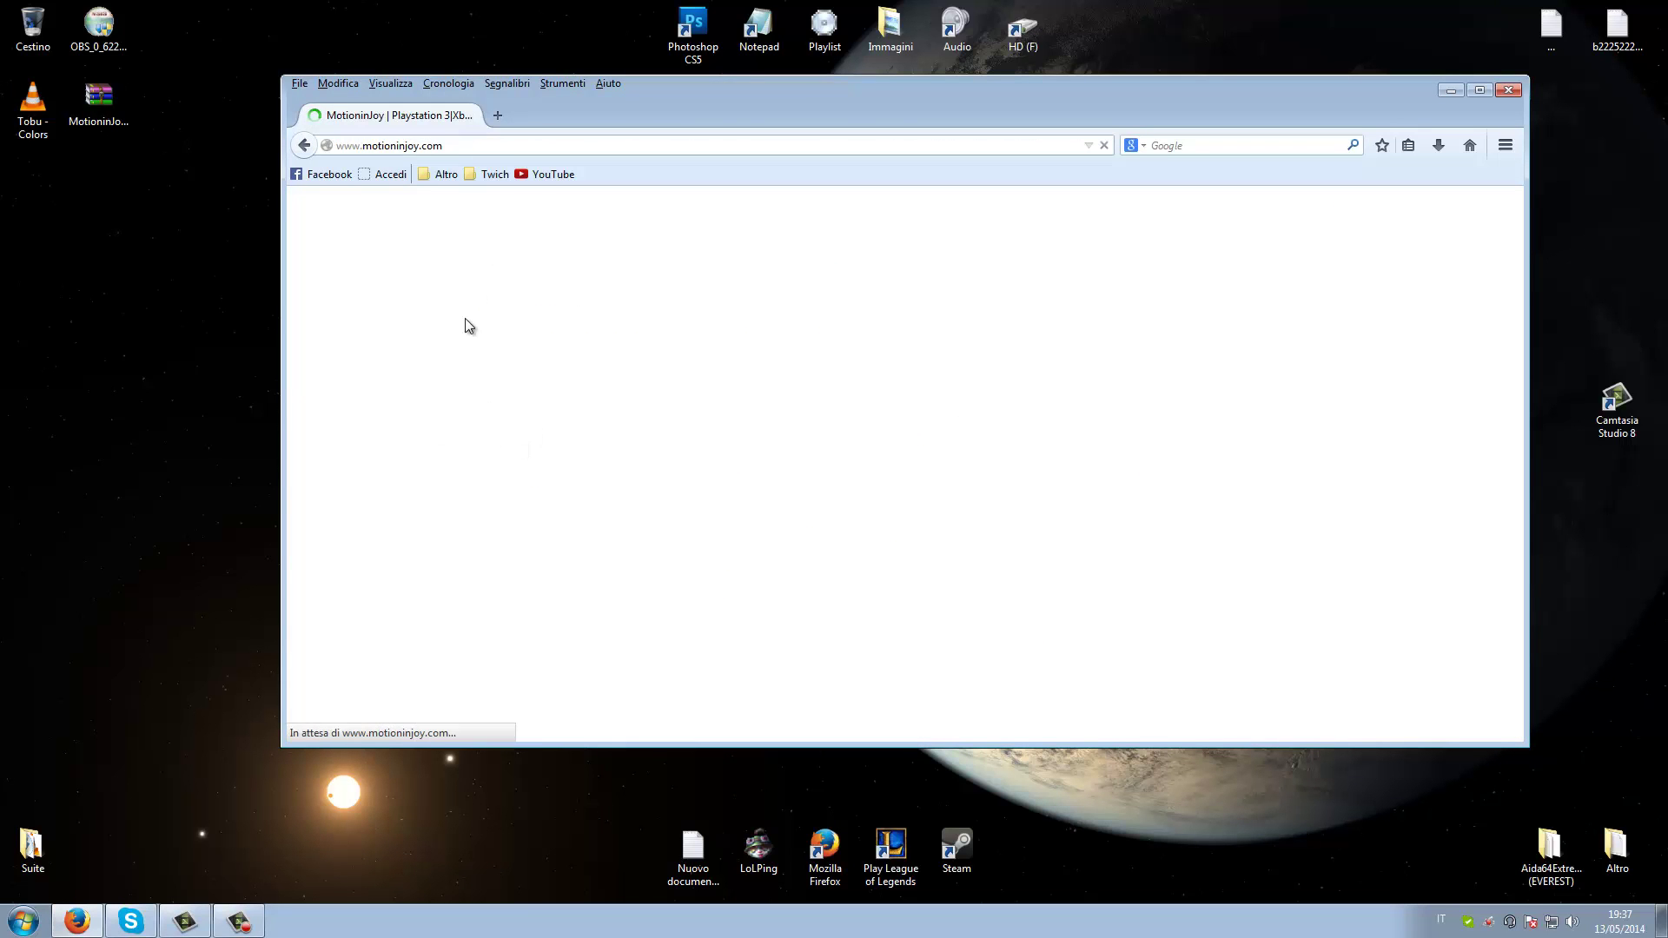
Open and skim the MotioninJoy blog post about Dualshock 3 and Dualshock 2 controllers with pressure sensitive buttons in PCSX2.
scroll(466, 389, down, 2)
scroll(417, 395, up, 2)
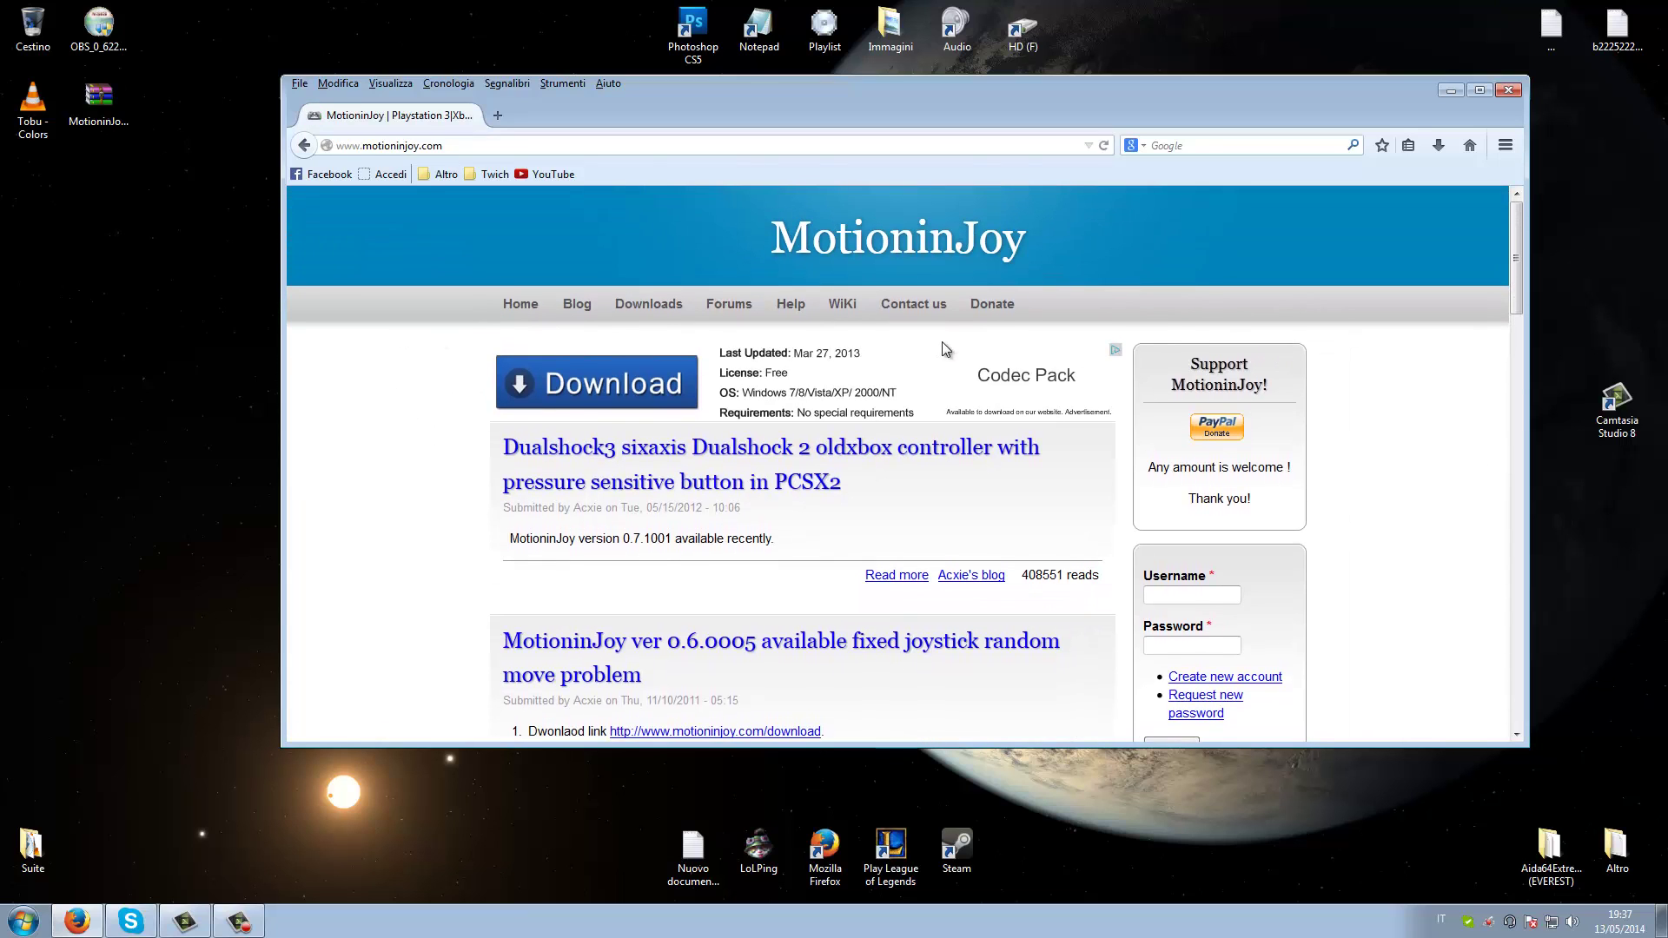
click(728, 457)
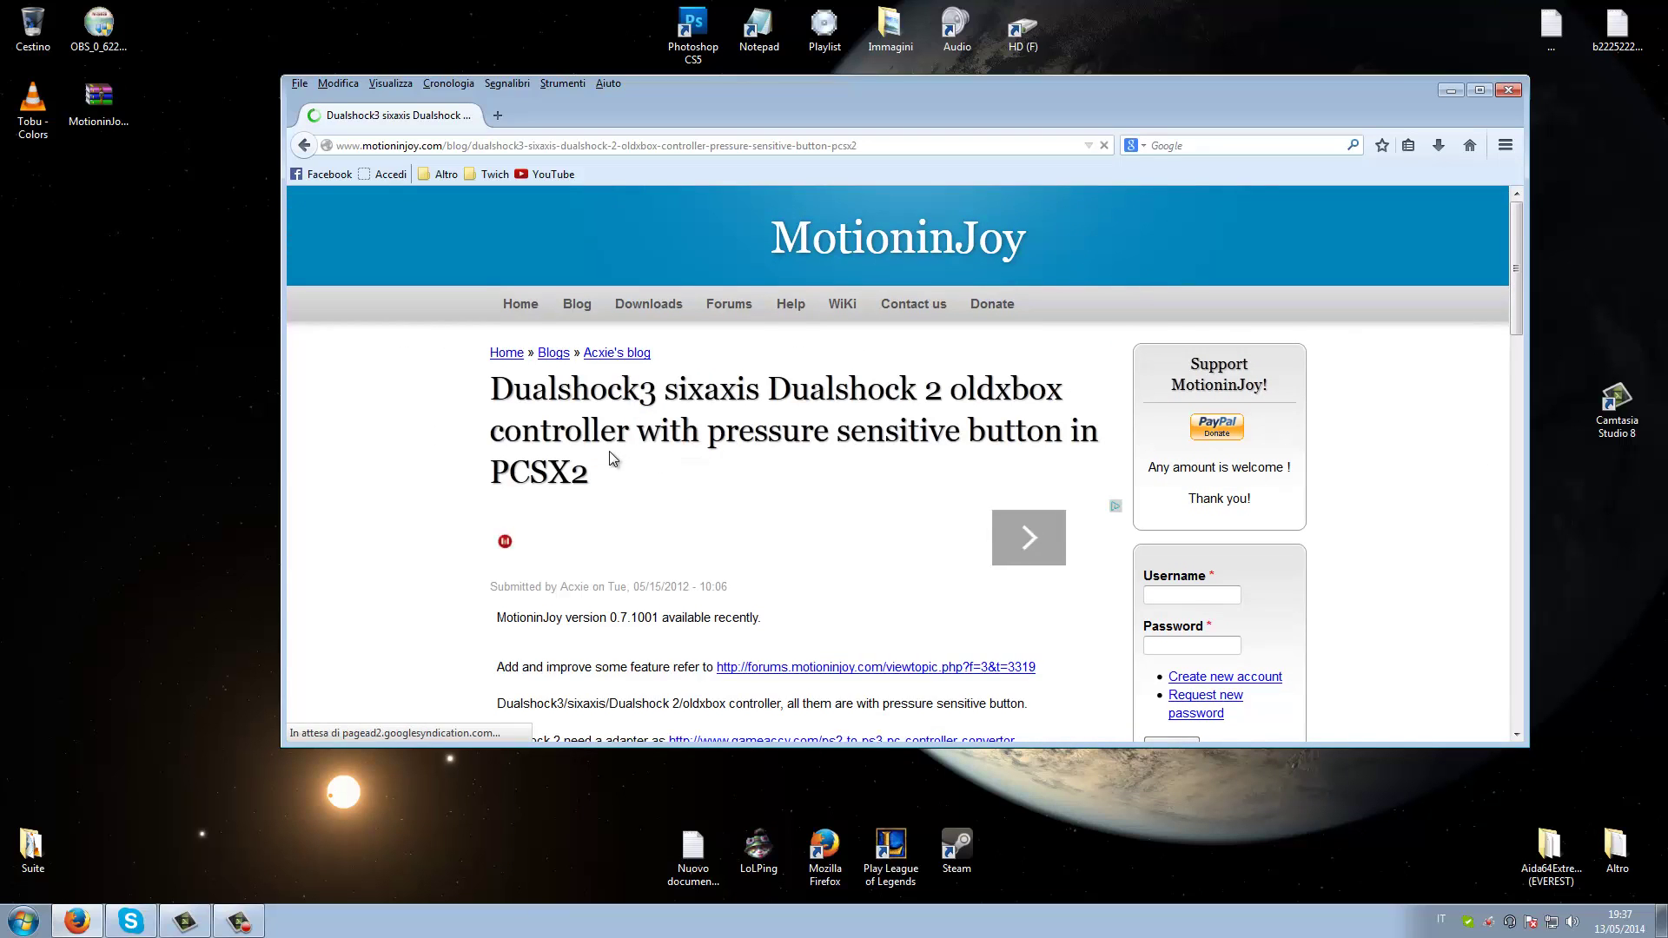
scroll(608, 451, down, 2)
scroll(573, 472, down, 1)
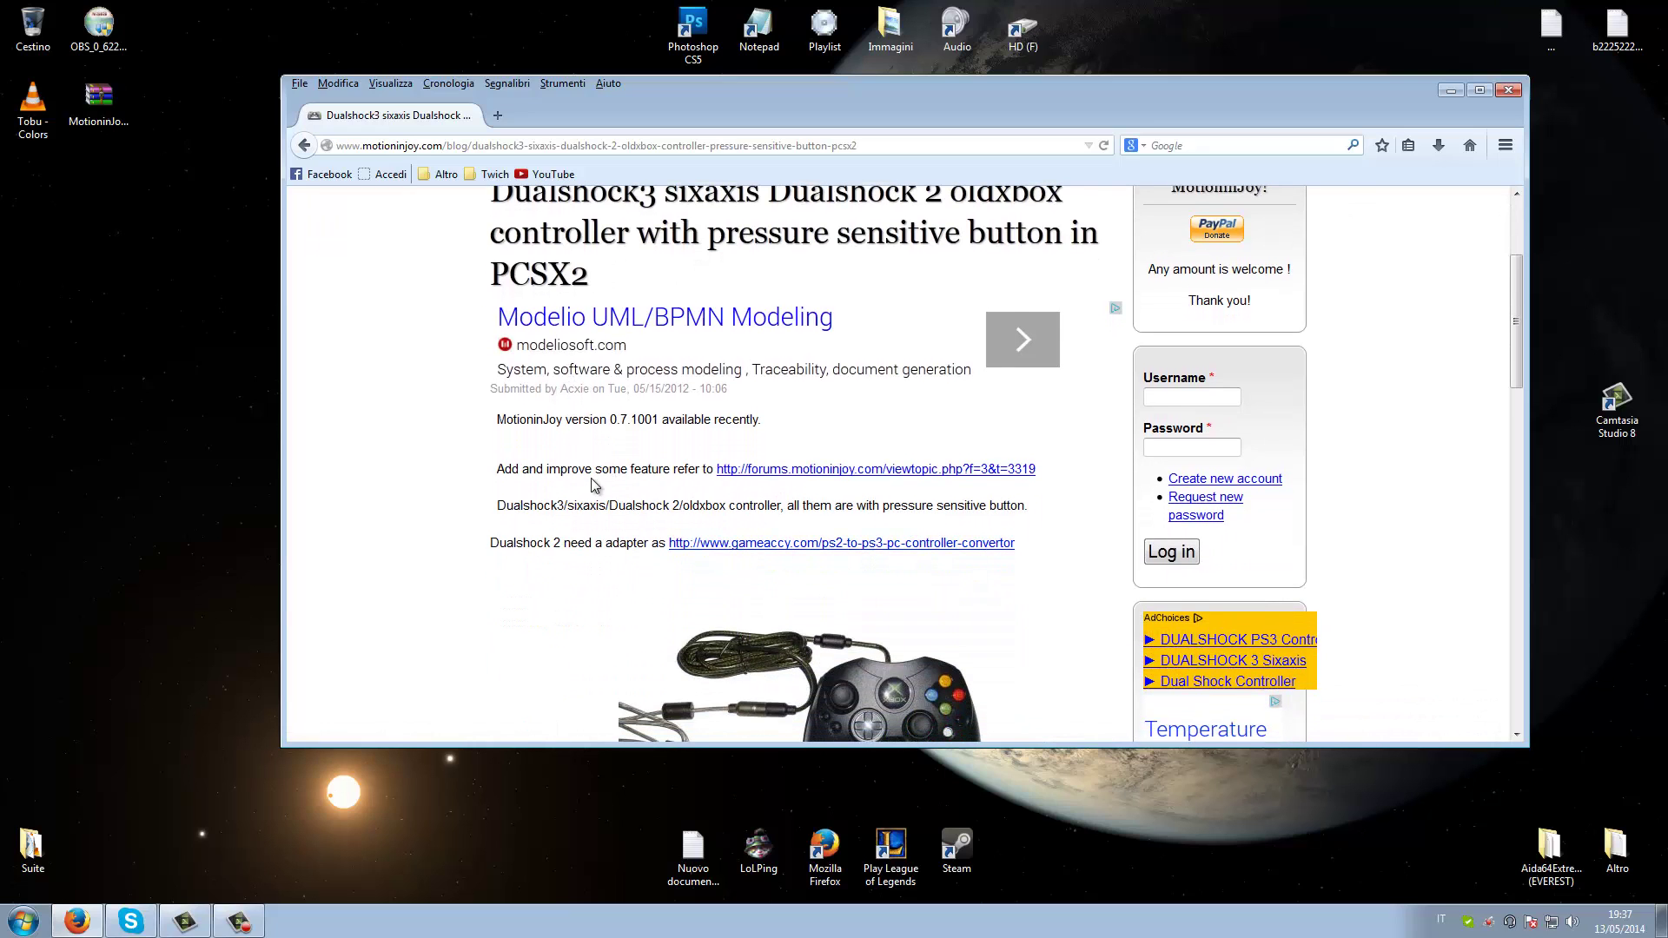
scroll(593, 484, up, 2)
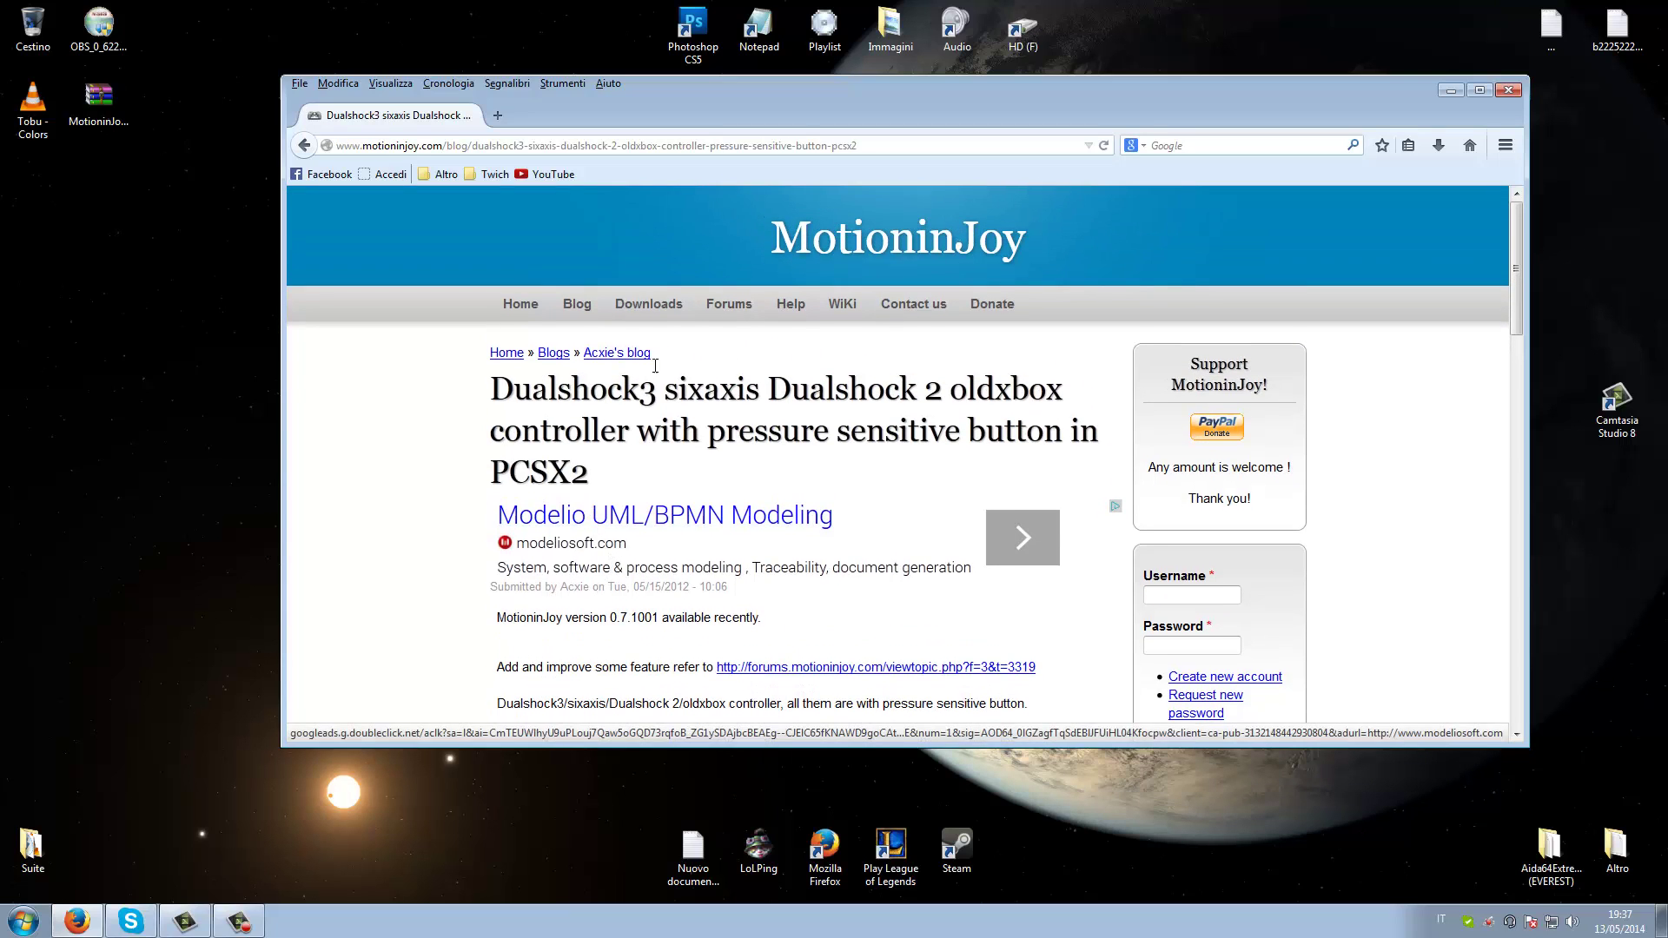
Download the all-in-one 32bit and 64bit package of MotioninJoy version 0.7.1000 as MotioninJoy_071001_signed.zip and close the browser.
click(648, 304)
scroll(637, 407, down, 1)
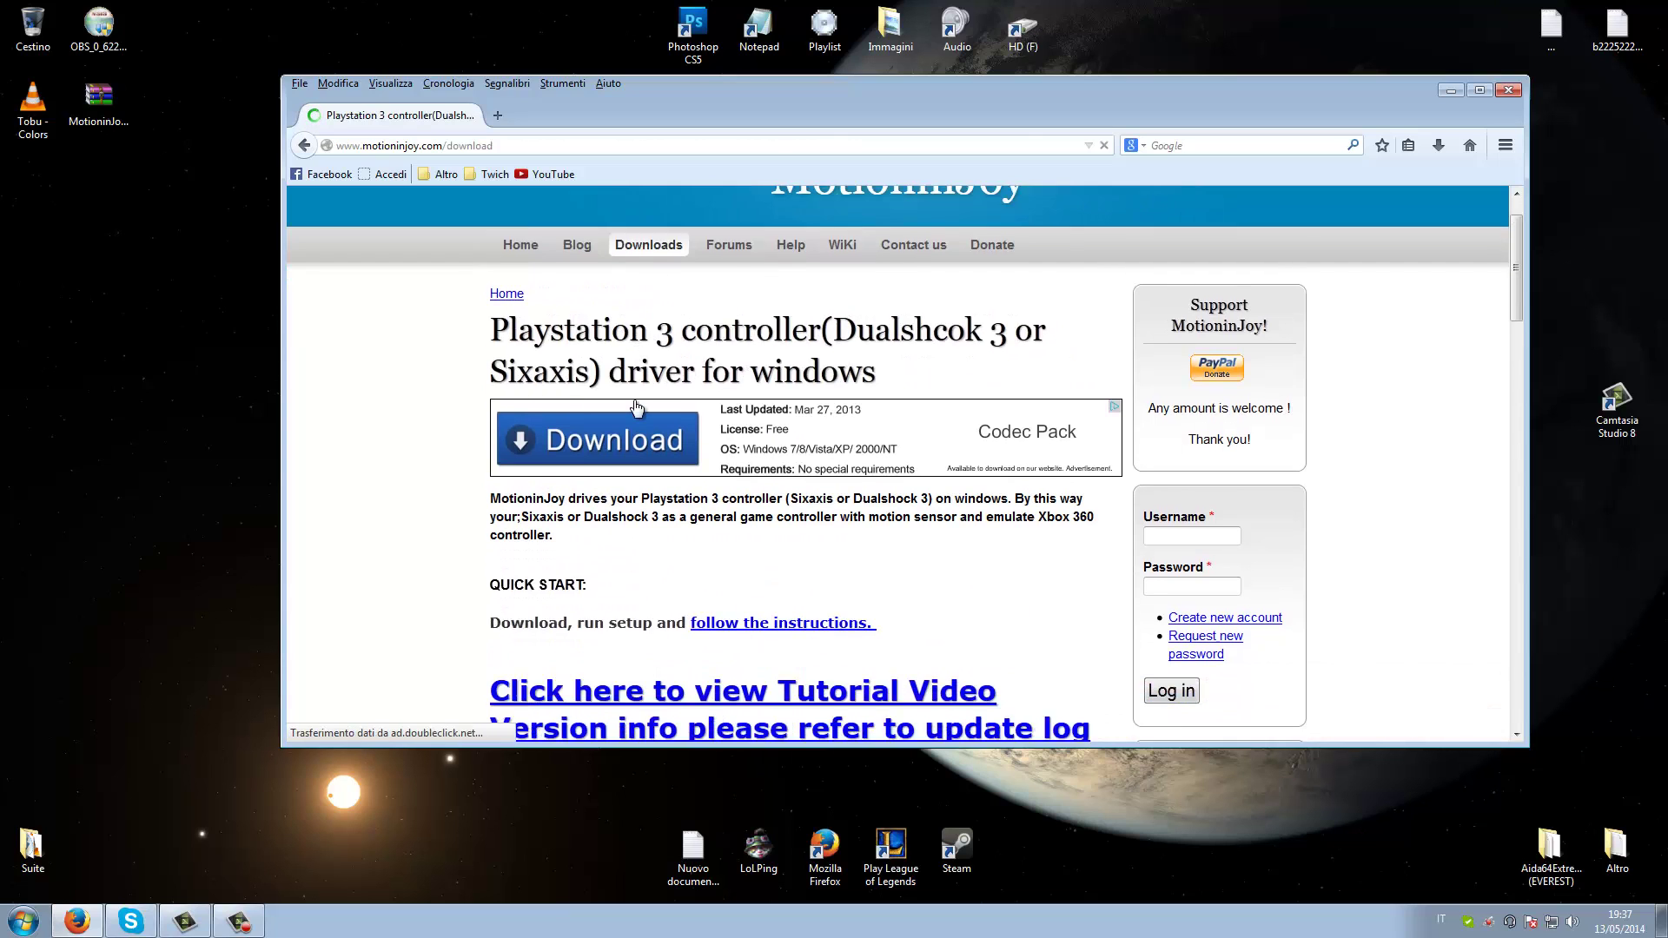
scroll(635, 405, down, 4)
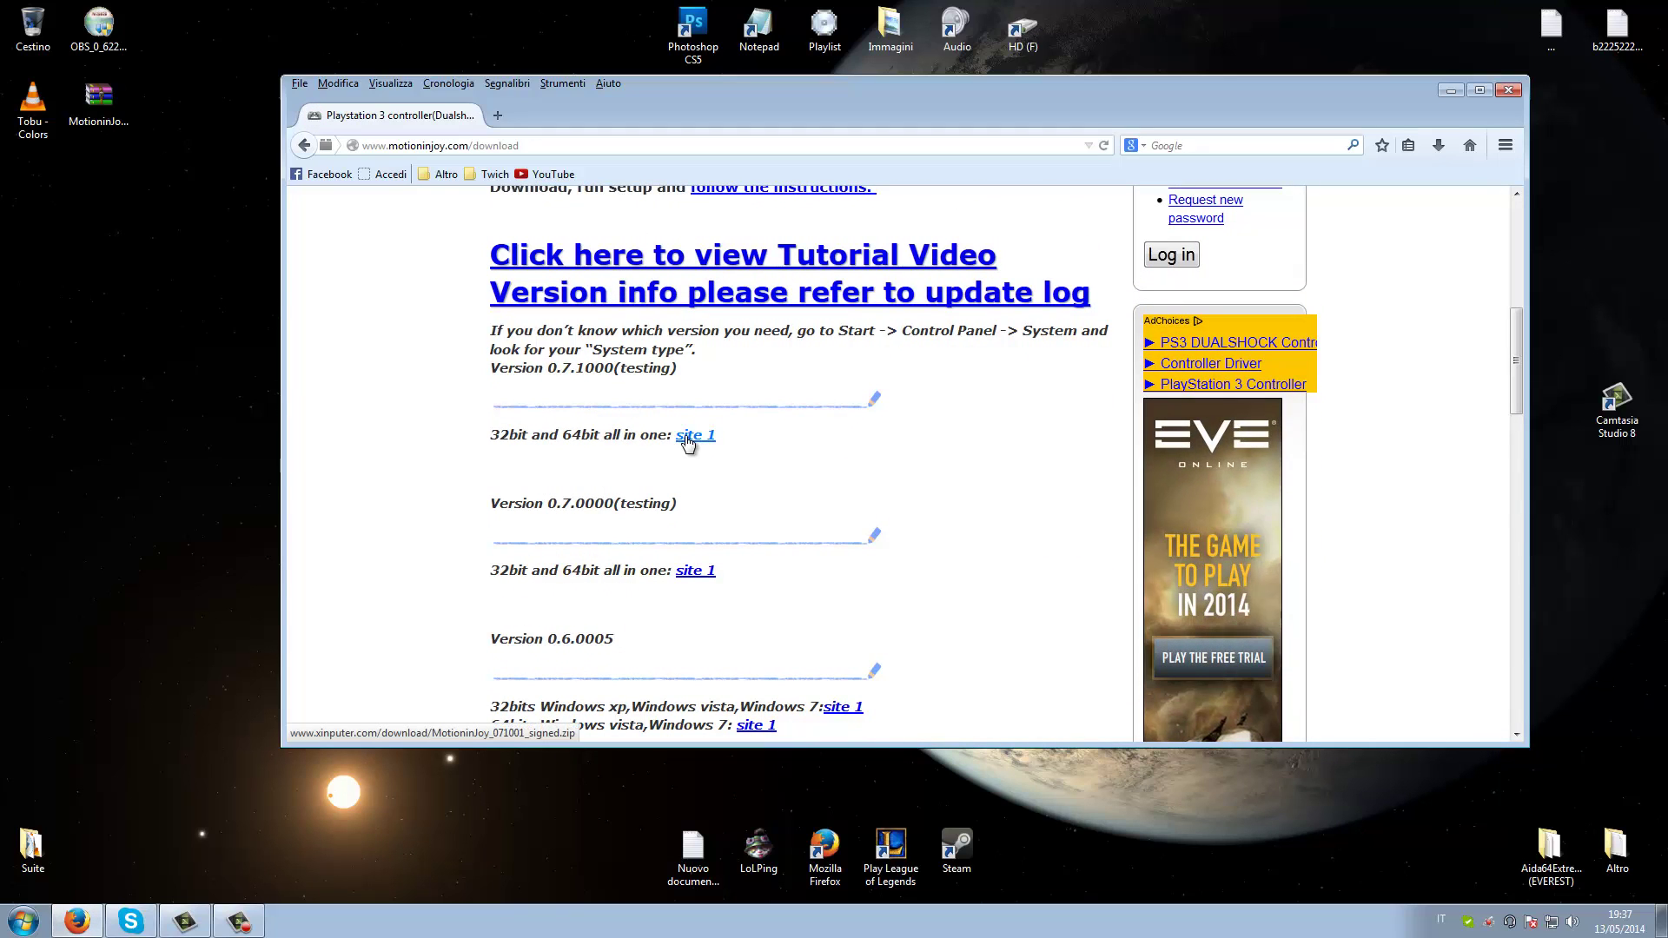
click(690, 439)
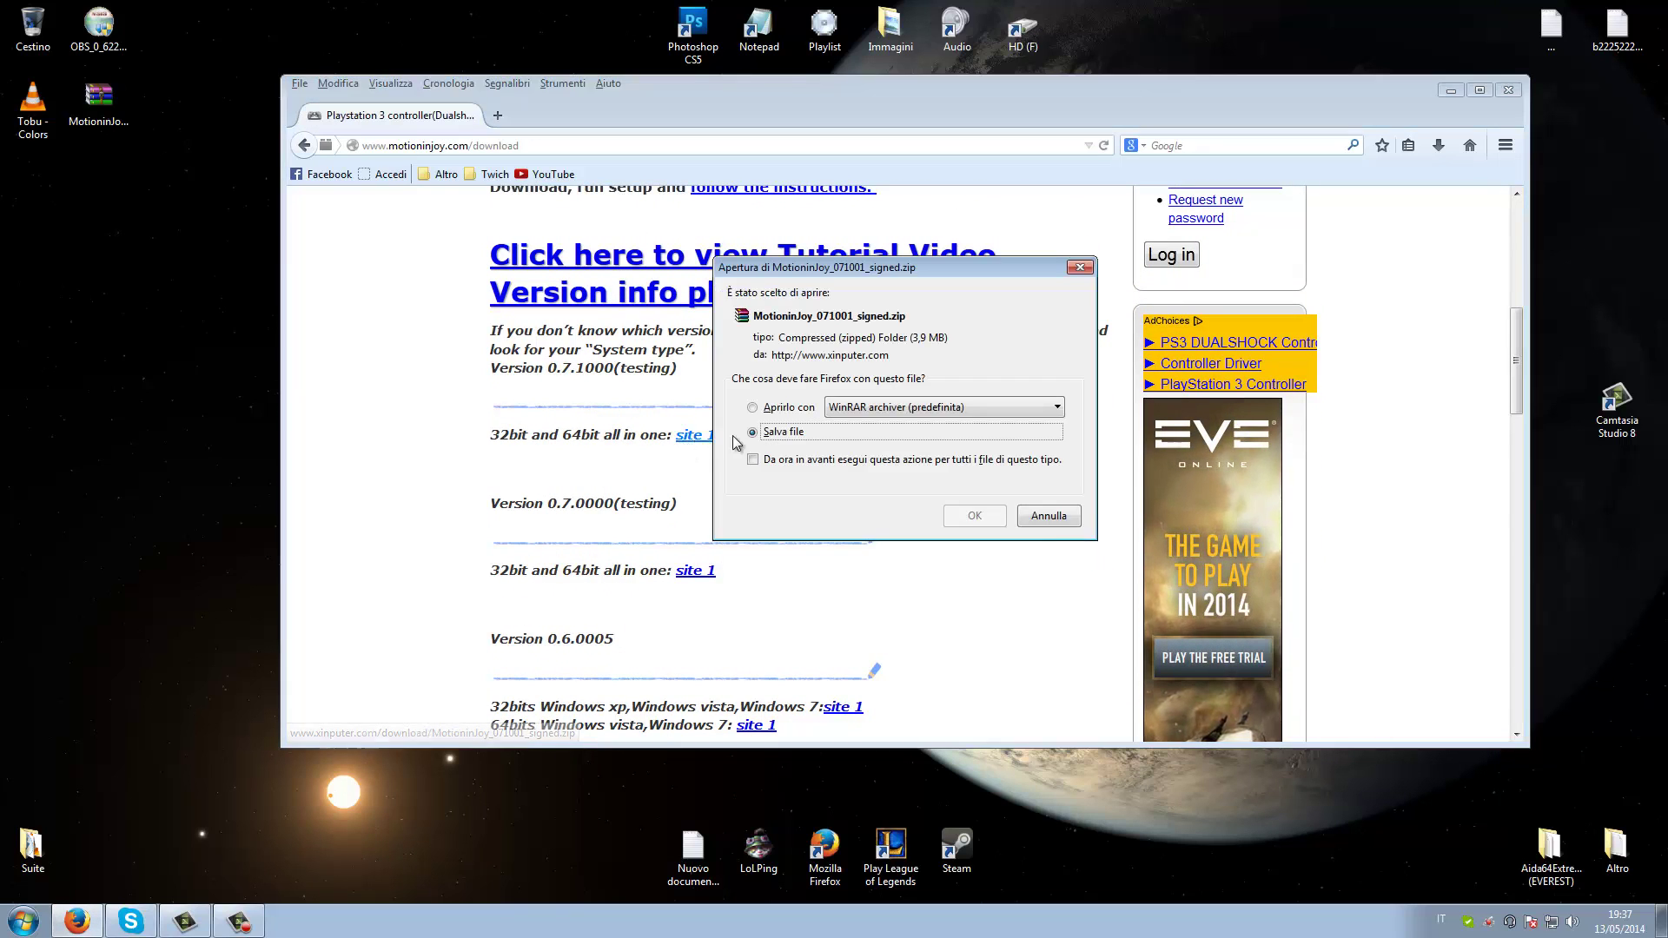
click(975, 516)
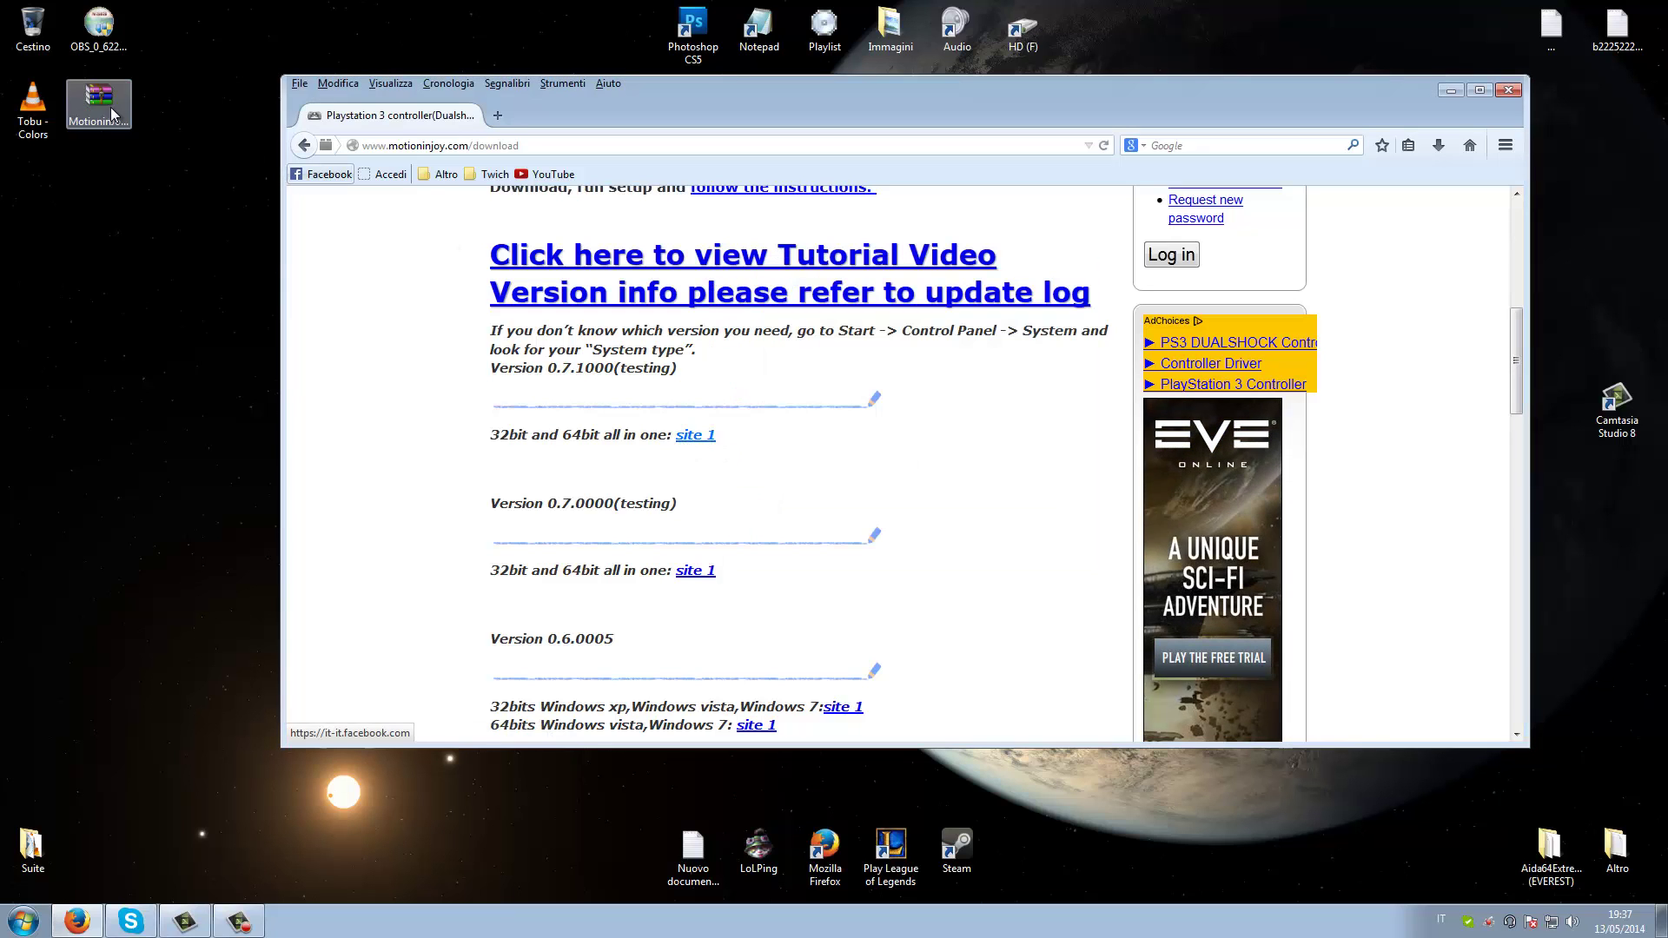
click(1509, 90)
Extract the installer from MotioninJoy_071001_signed.zip to the desktop and launch it.
double_click(100, 103)
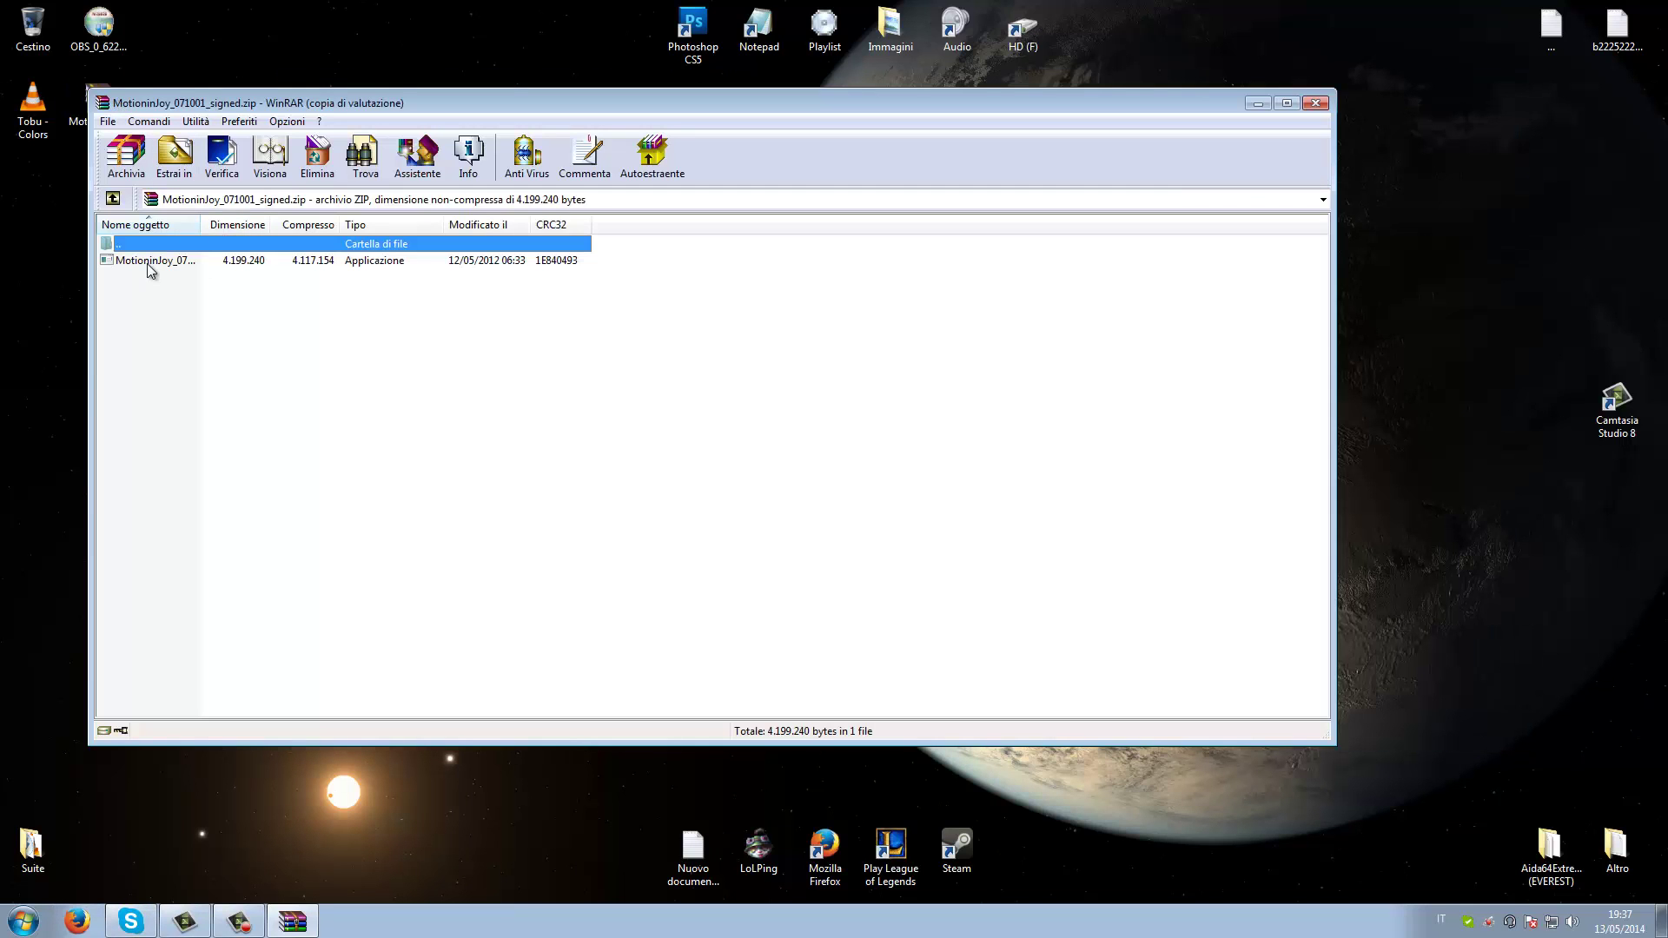
double_click(152, 261)
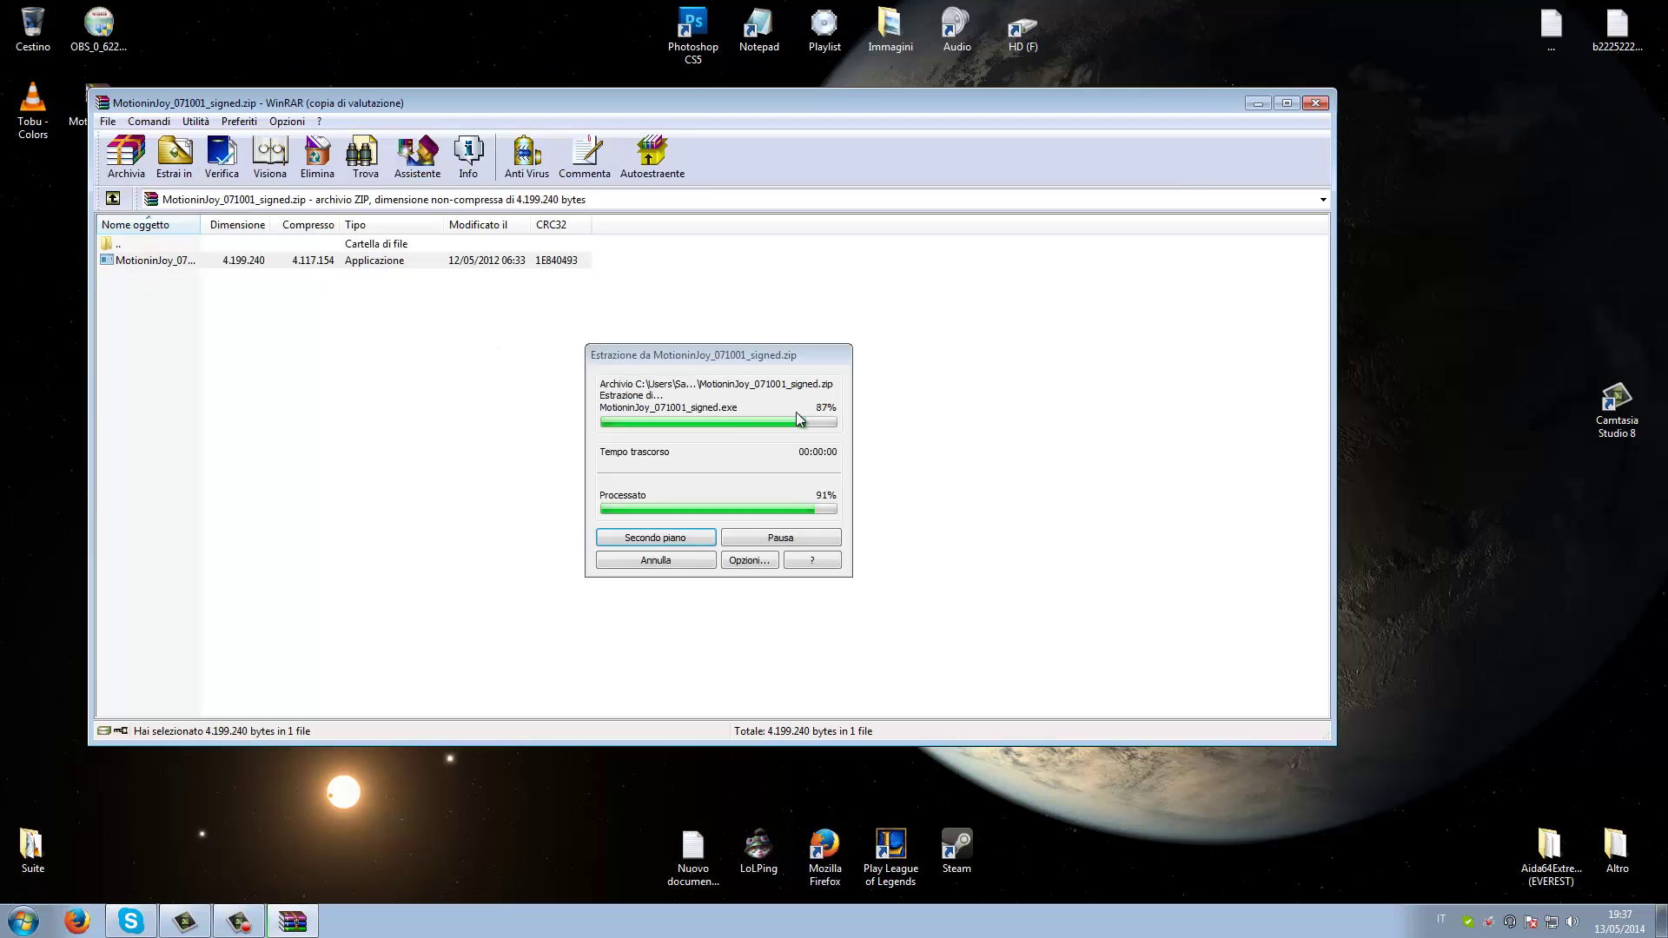
click(1317, 103)
double_click(52, 205)
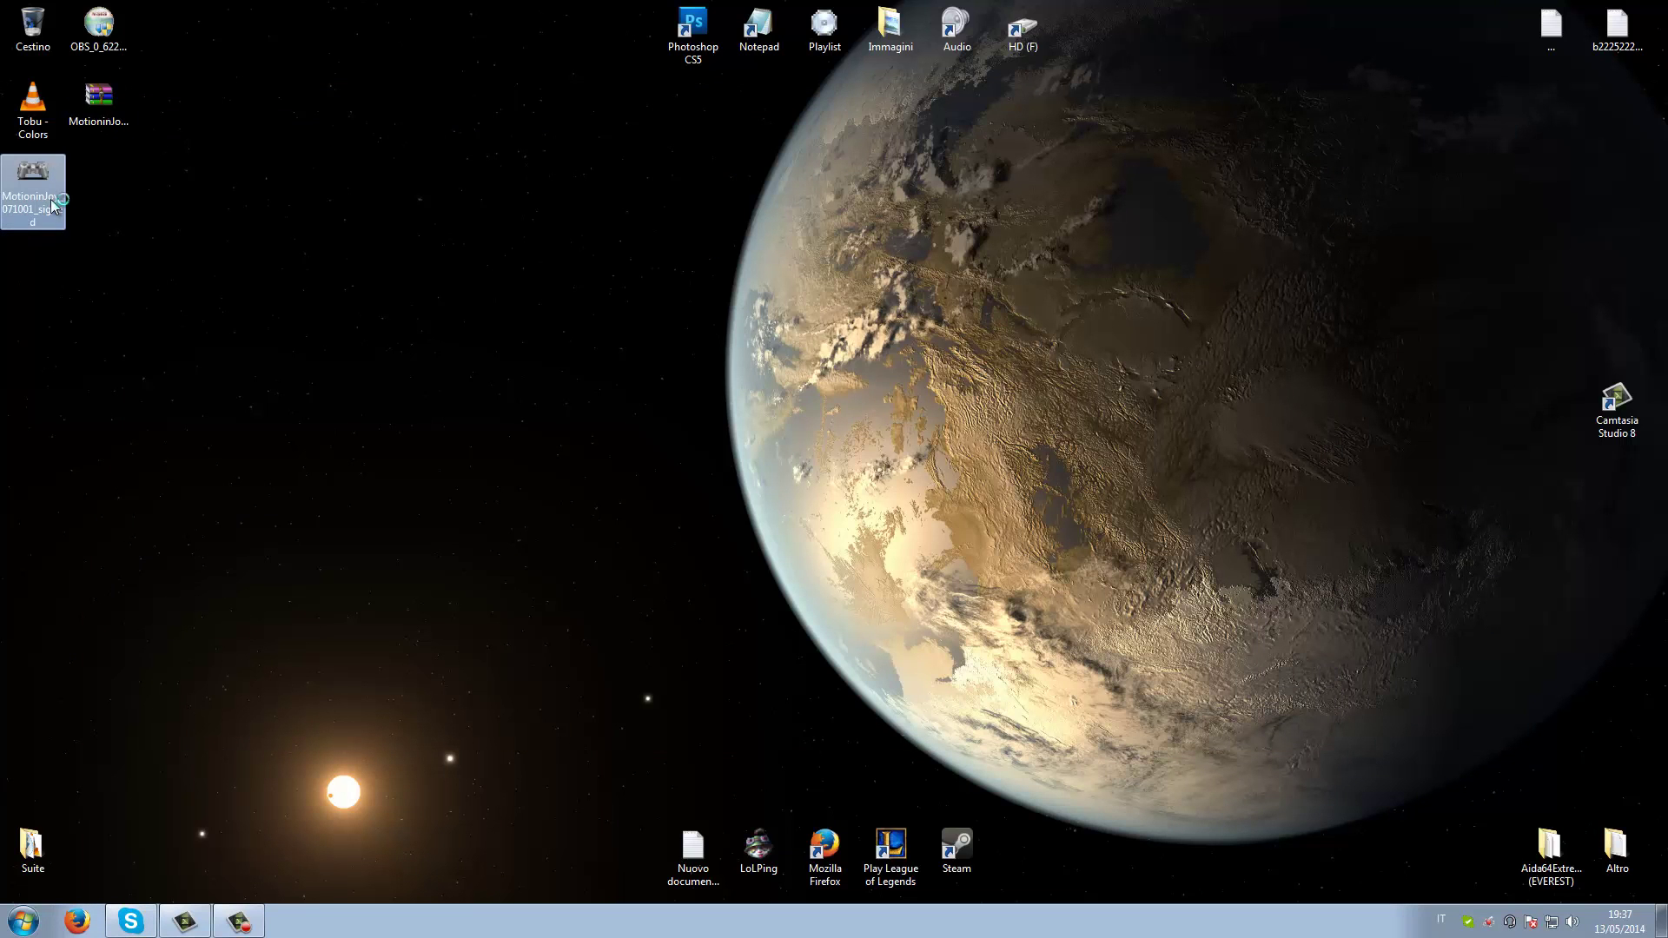
Install the MotioninJoy Dualshock 3 driver in C:\Program Files\MotioninJoy with desktop and Quick Launch icons, run DS3_tool, and close the extra browser window.
click(884, 474)
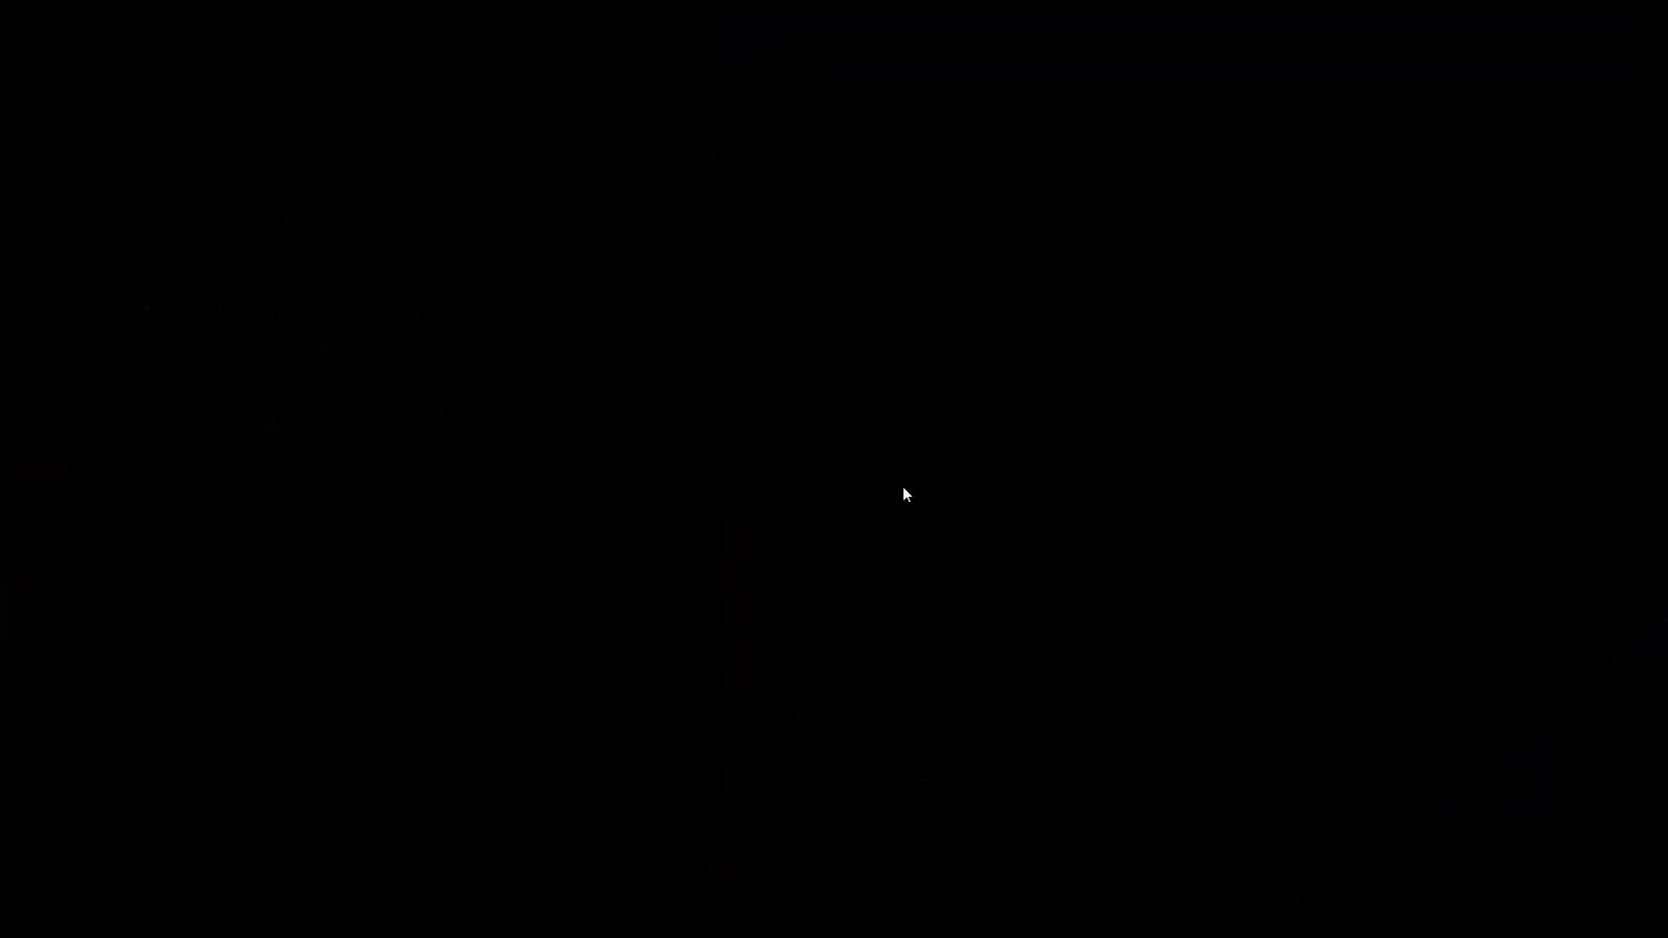
click(901, 491)
click(933, 599)
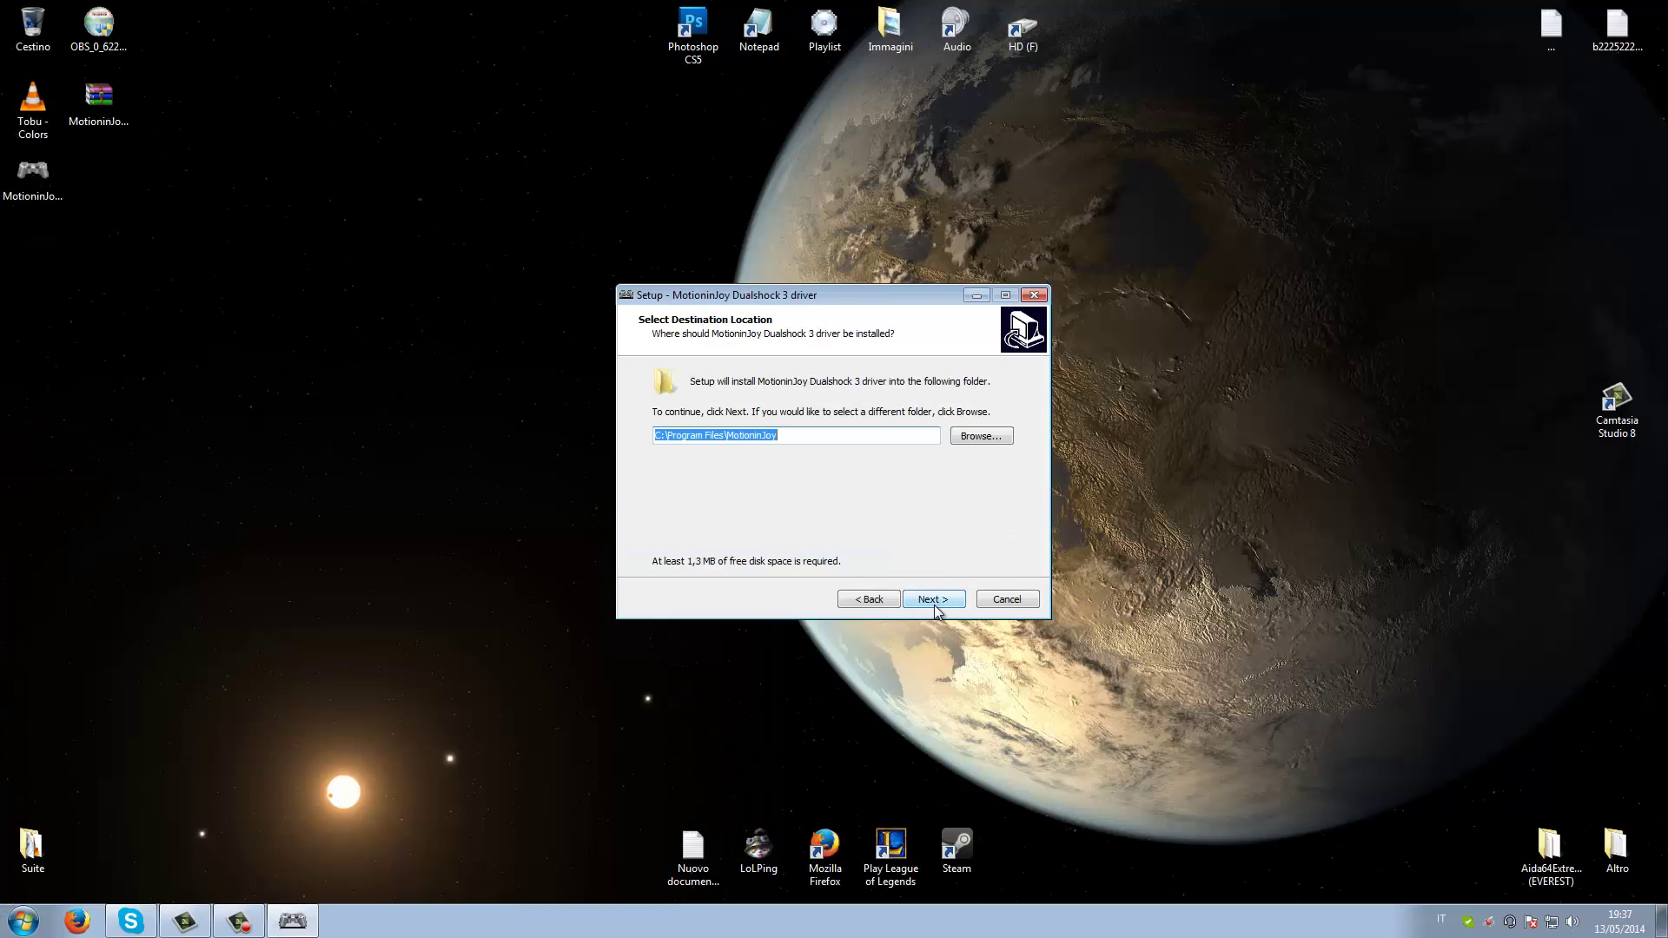
click(935, 607)
click(934, 606)
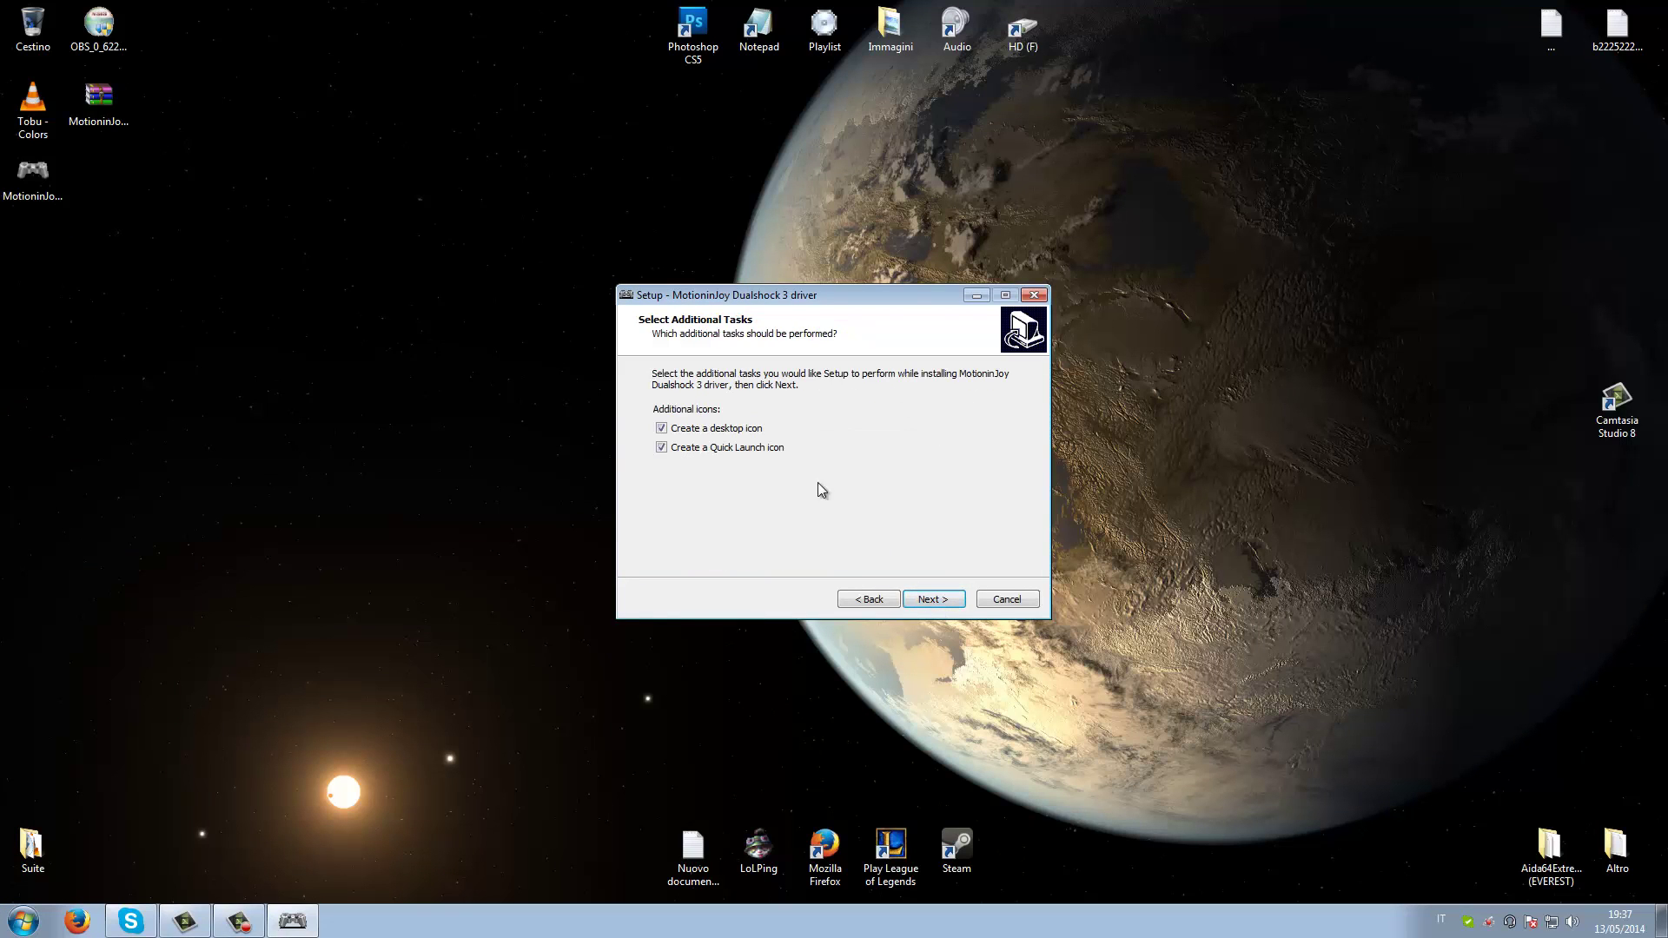
click(933, 599)
click(933, 600)
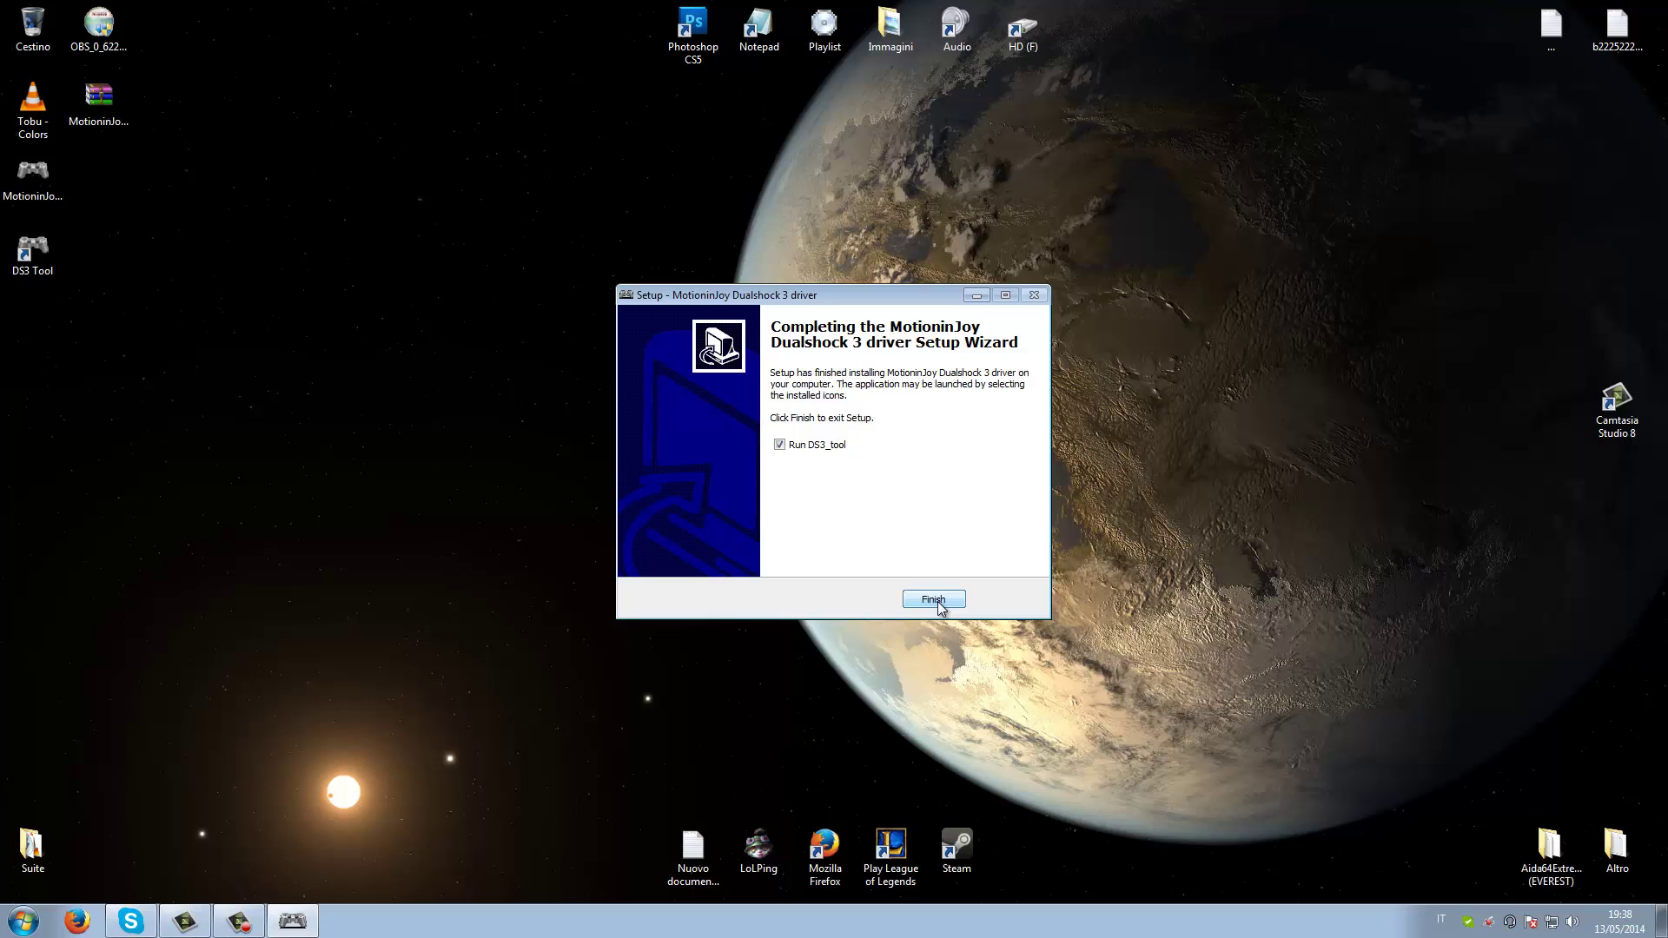
click(933, 599)
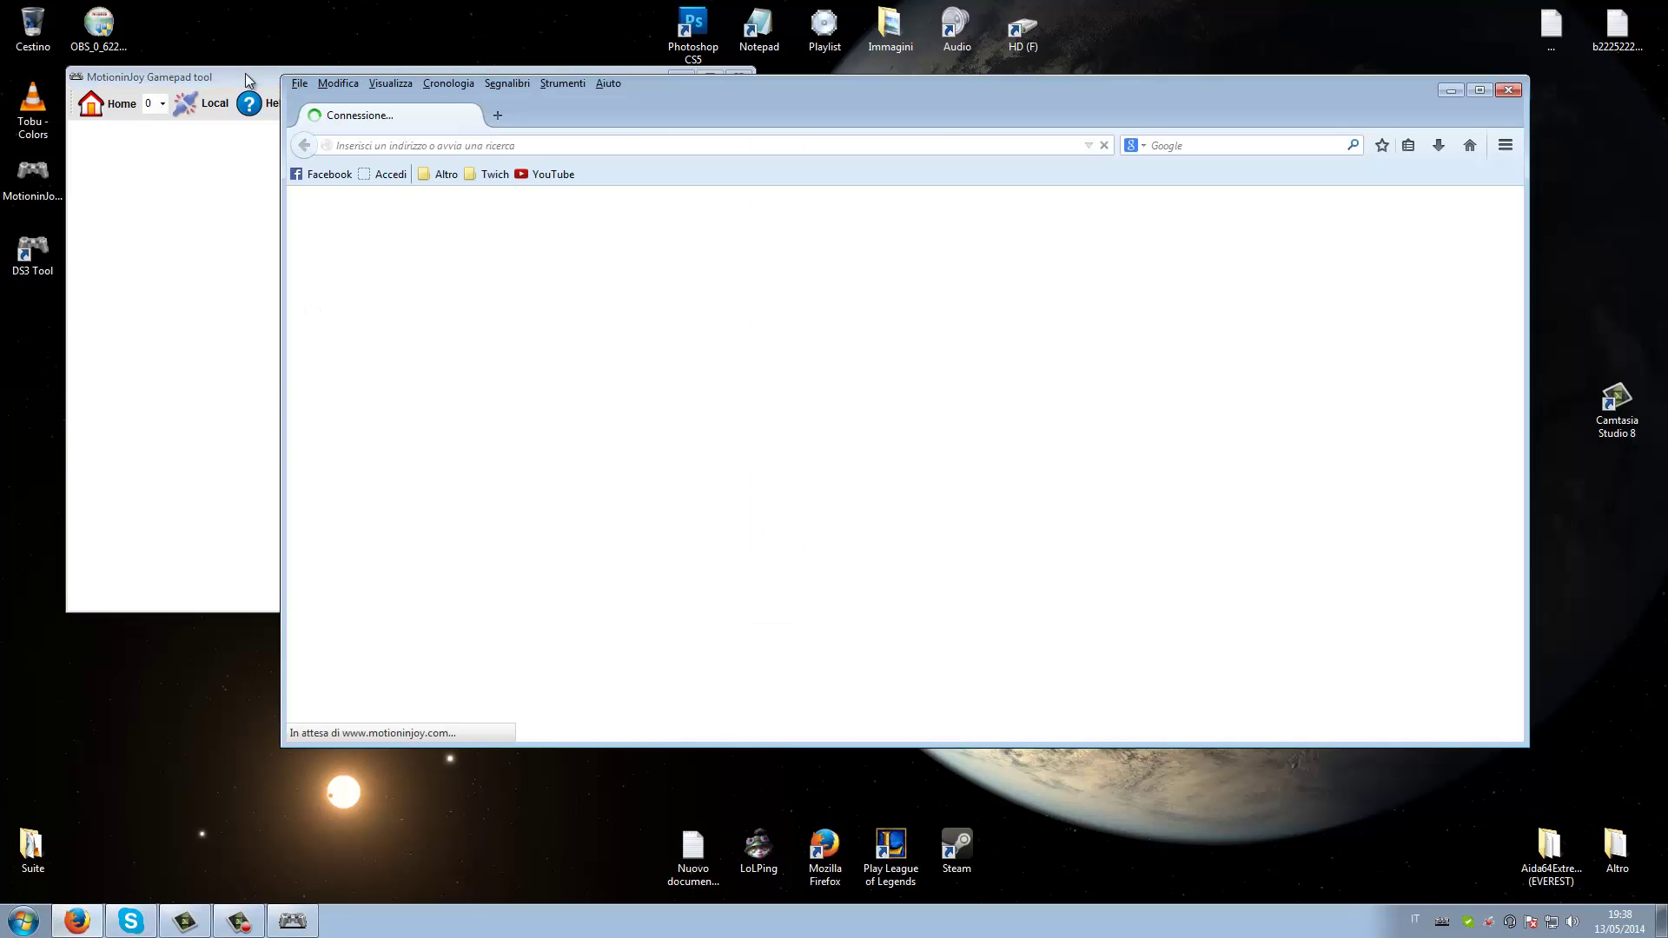
click(1509, 89)
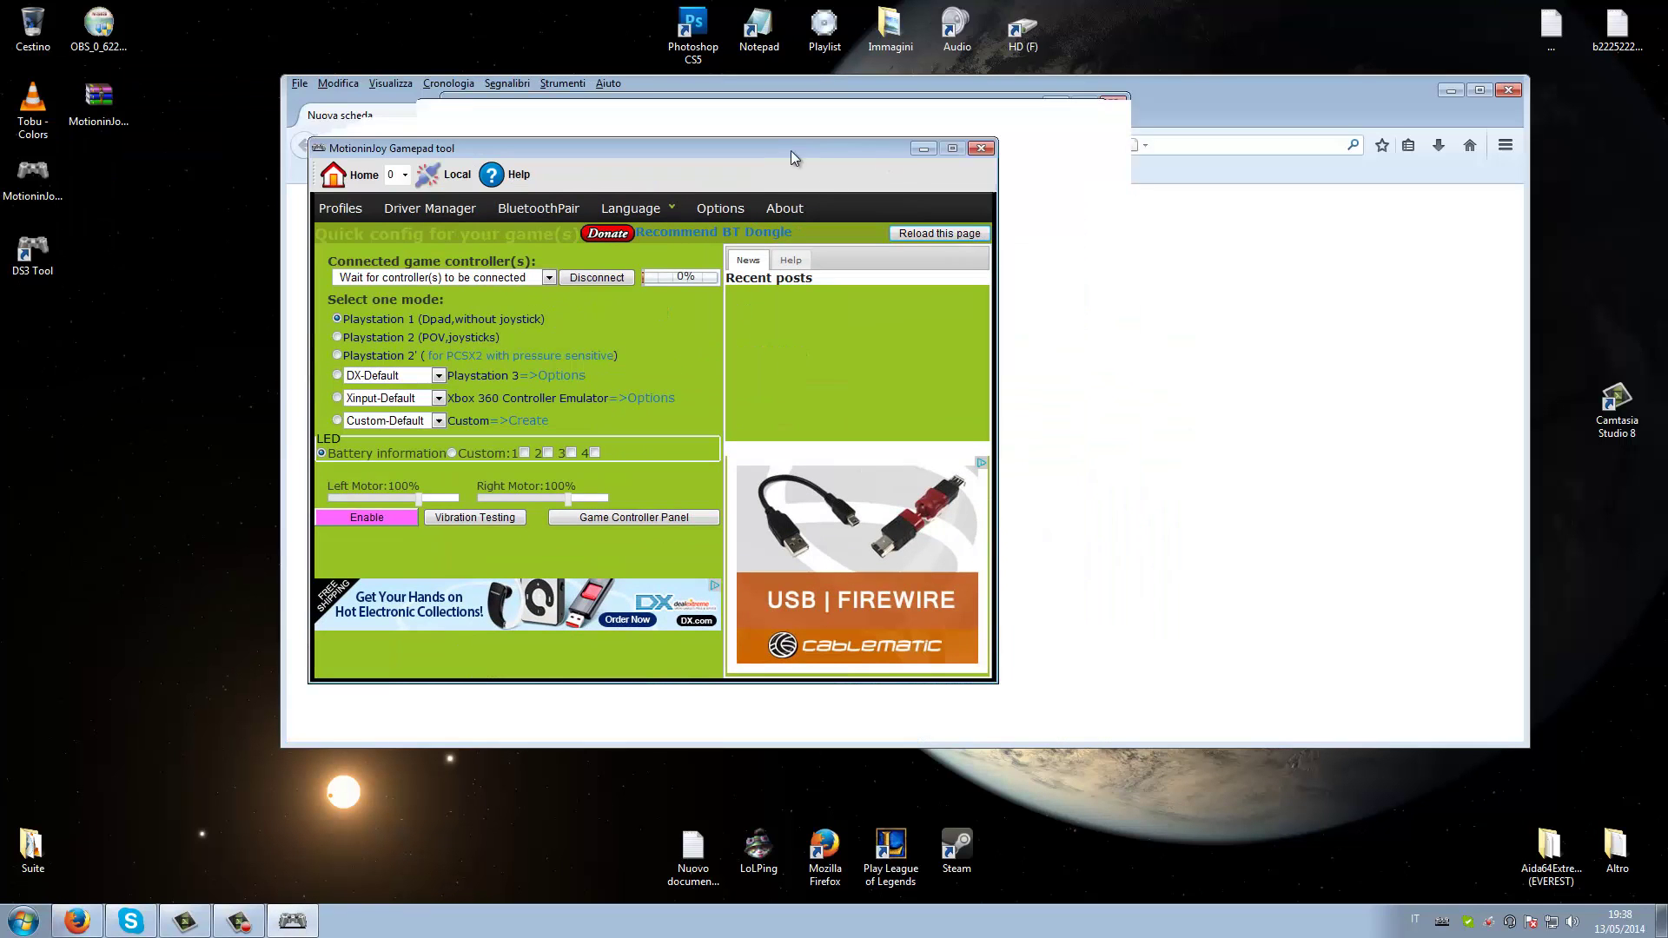
Dismiss the new version offer in the Gamepad tool and close the Windows driver installation window for the PLAYSTATION(R)3 Controller.
drag(791, 150, 880, 138)
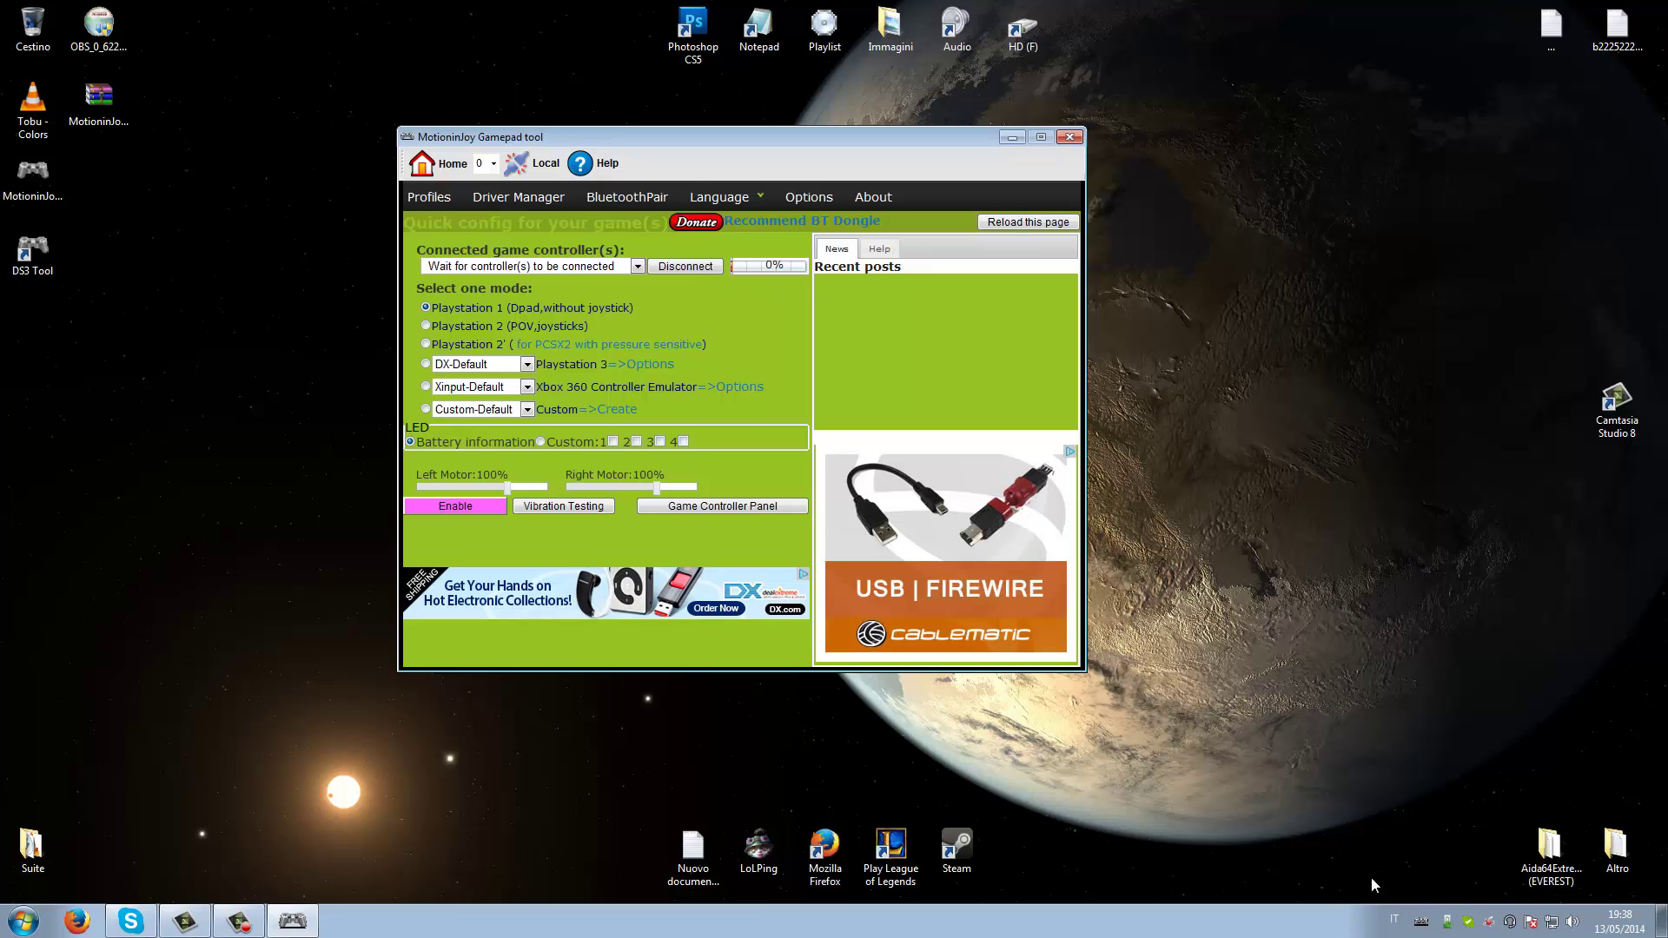
click(1371, 878)
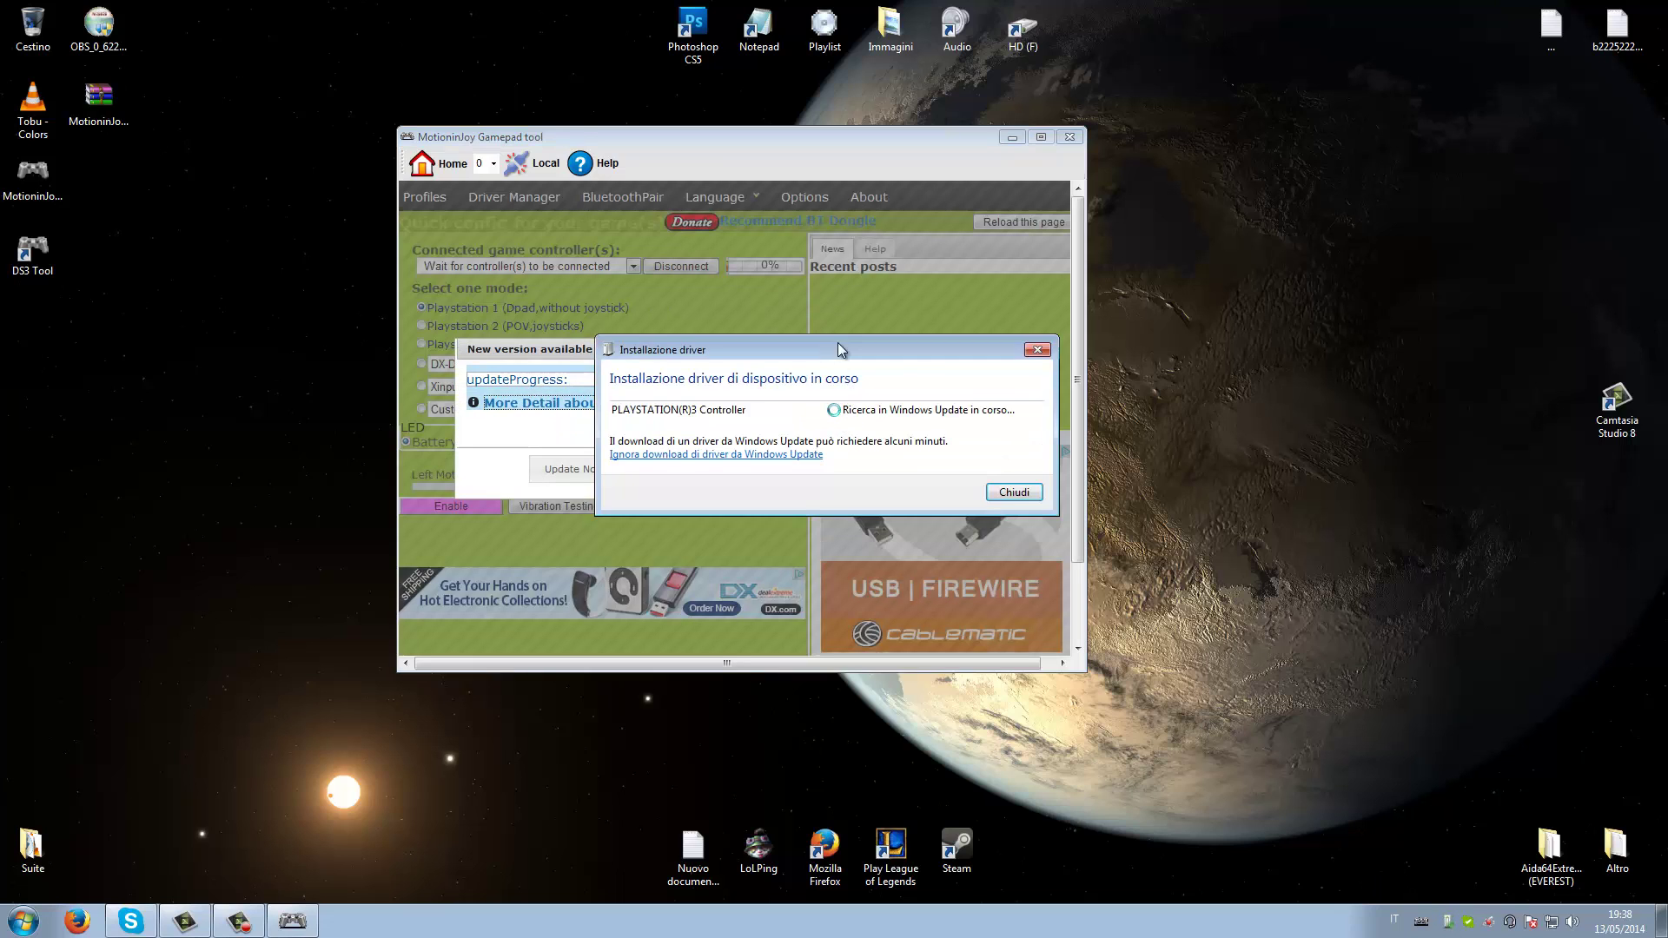
drag(818, 339, 1338, 317)
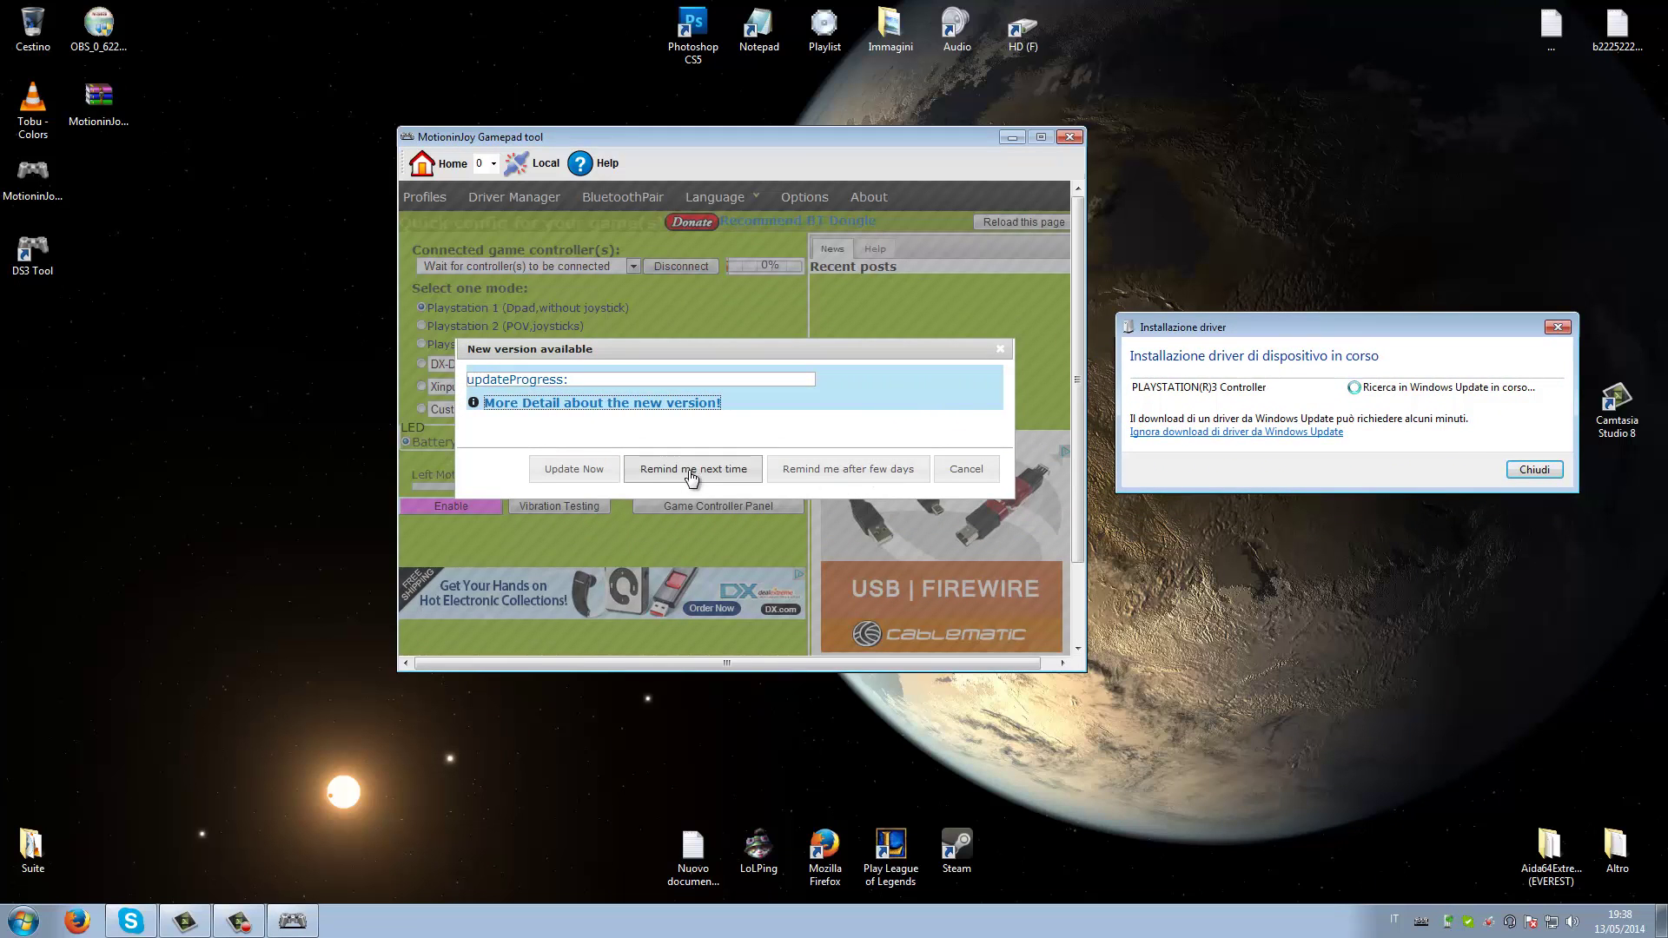
click(964, 474)
click(738, 469)
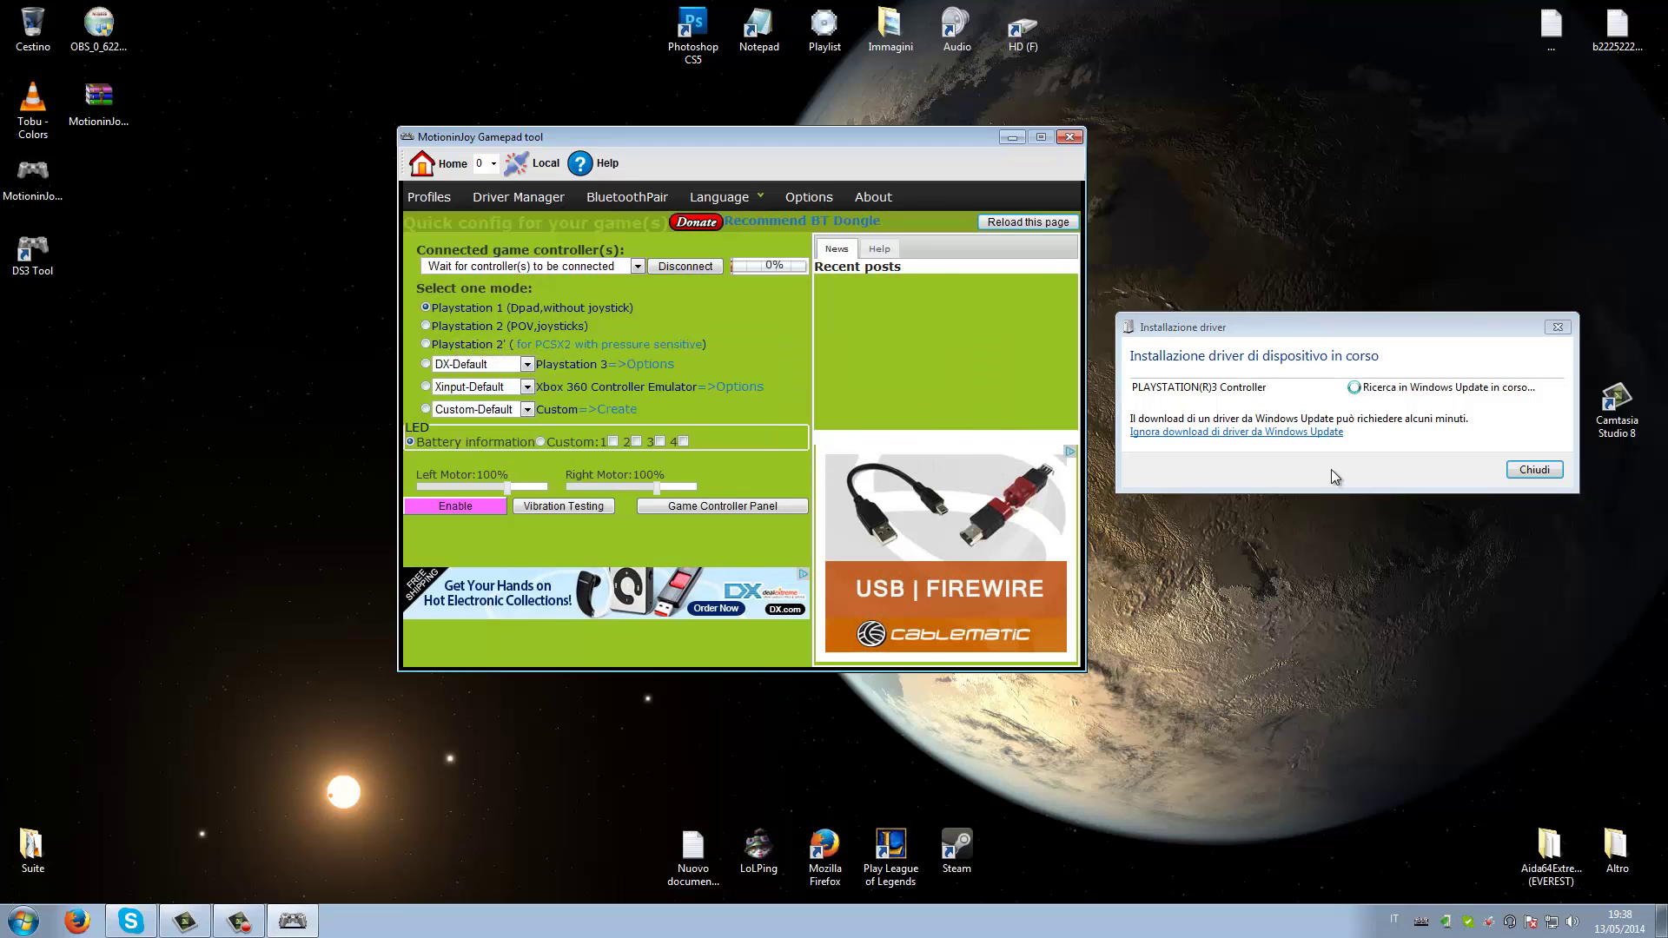
drag(1297, 329, 1274, 148)
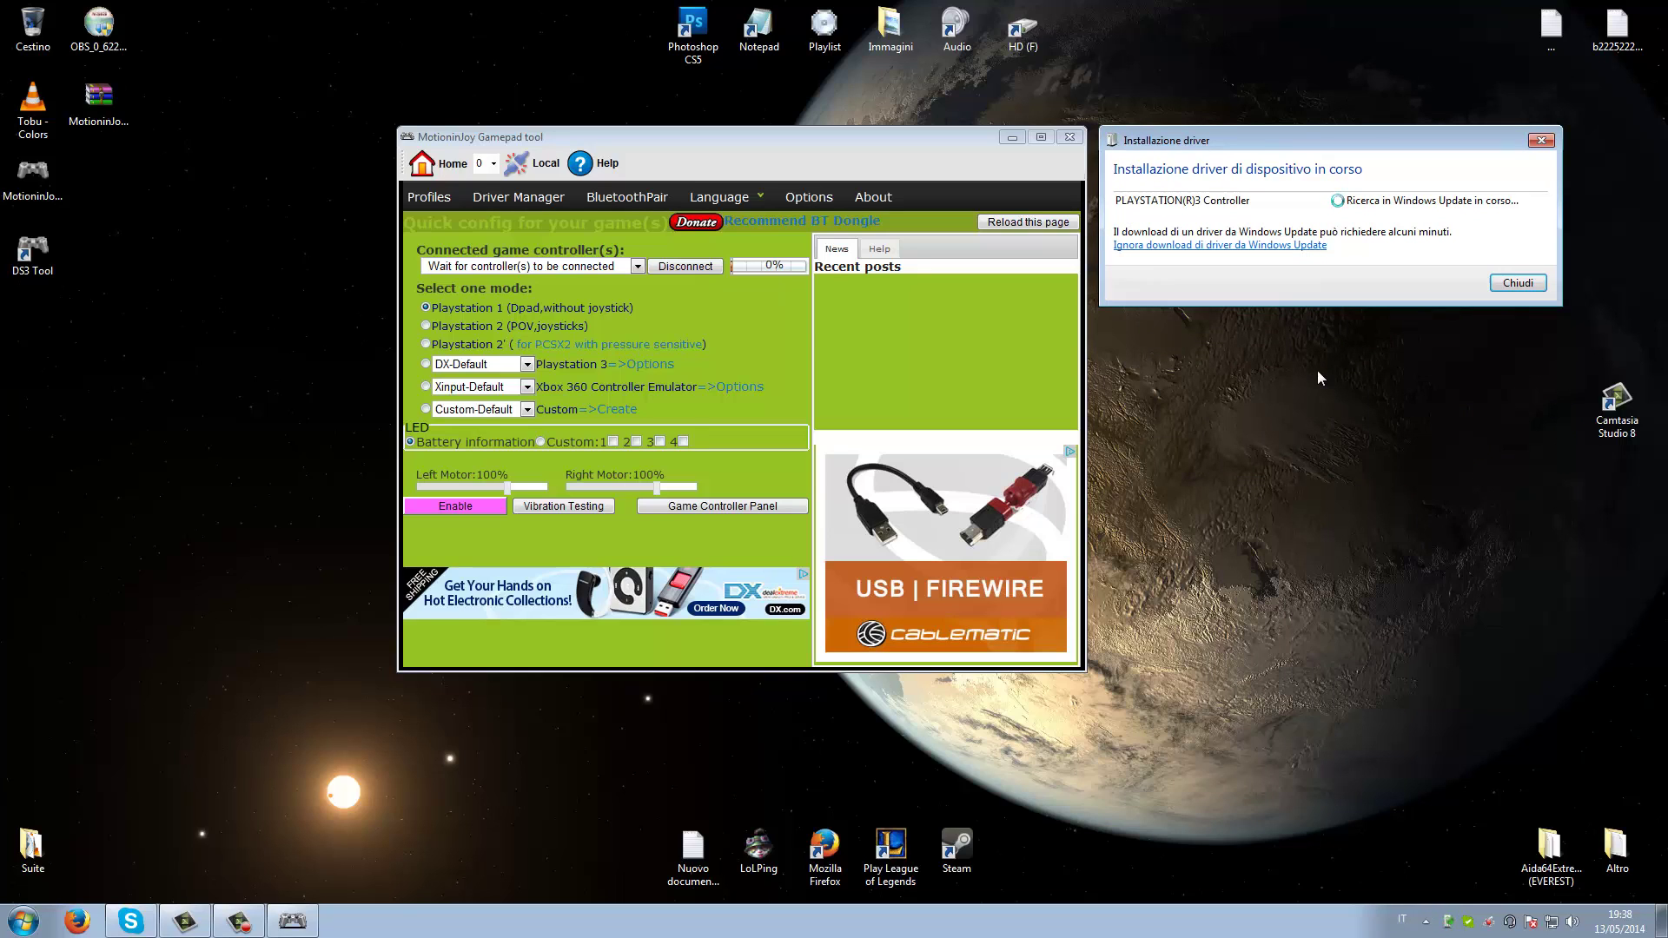
click(1519, 258)
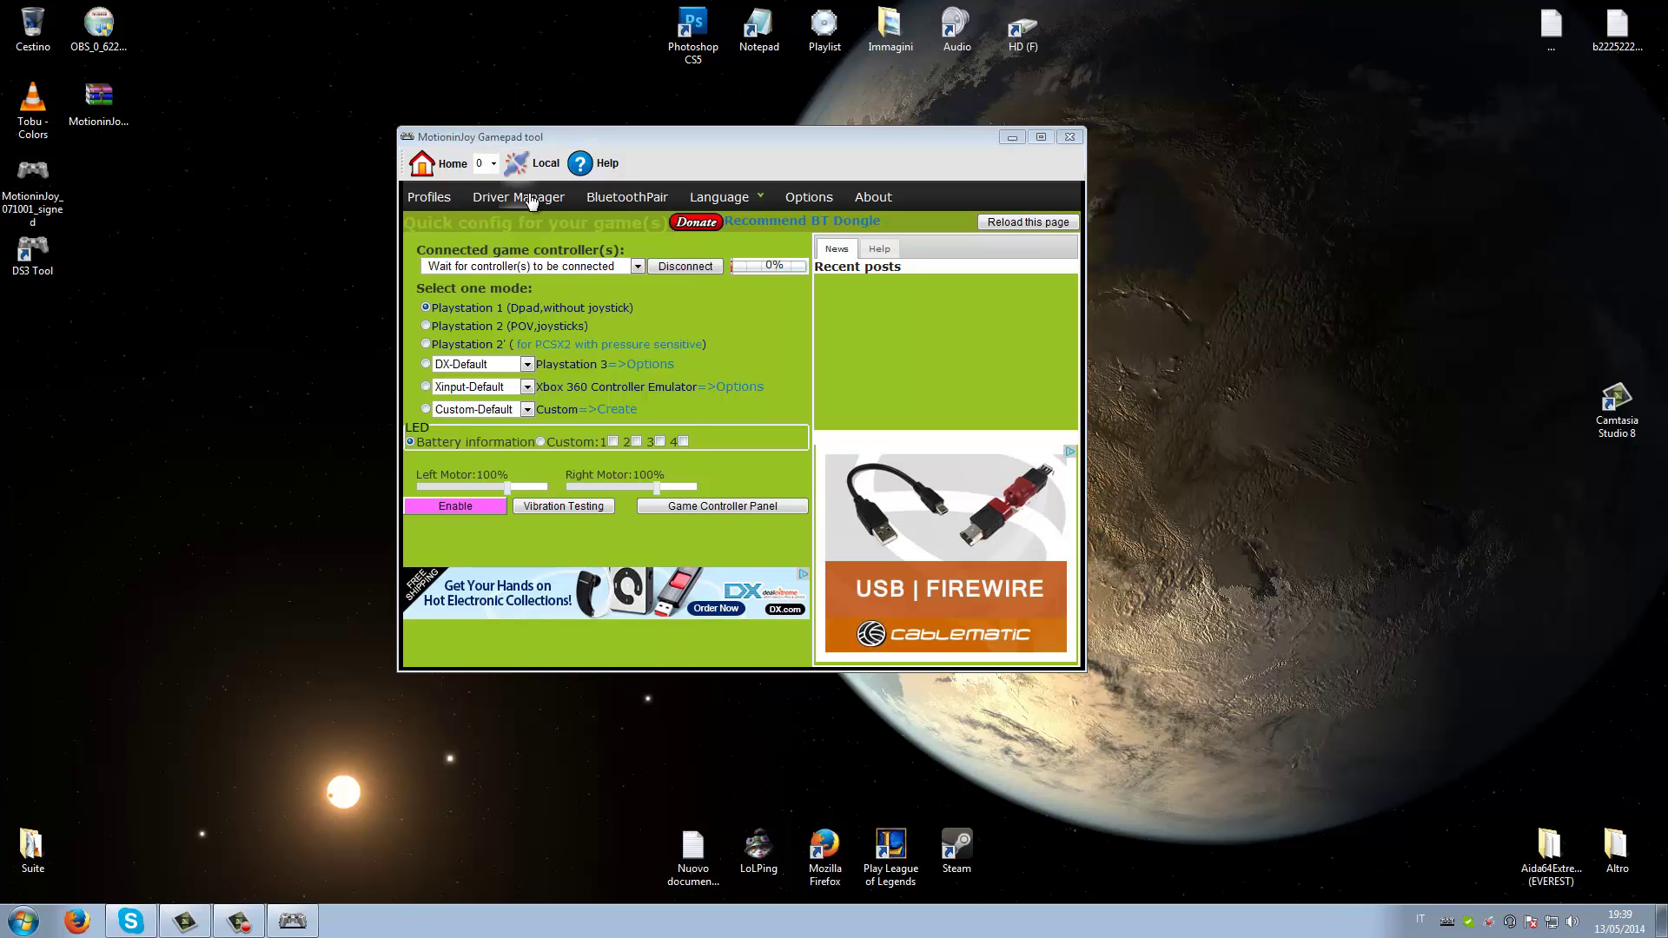
Restart the DS3 Tool and show its Profiles page.
click(1069, 136)
double_click(32, 252)
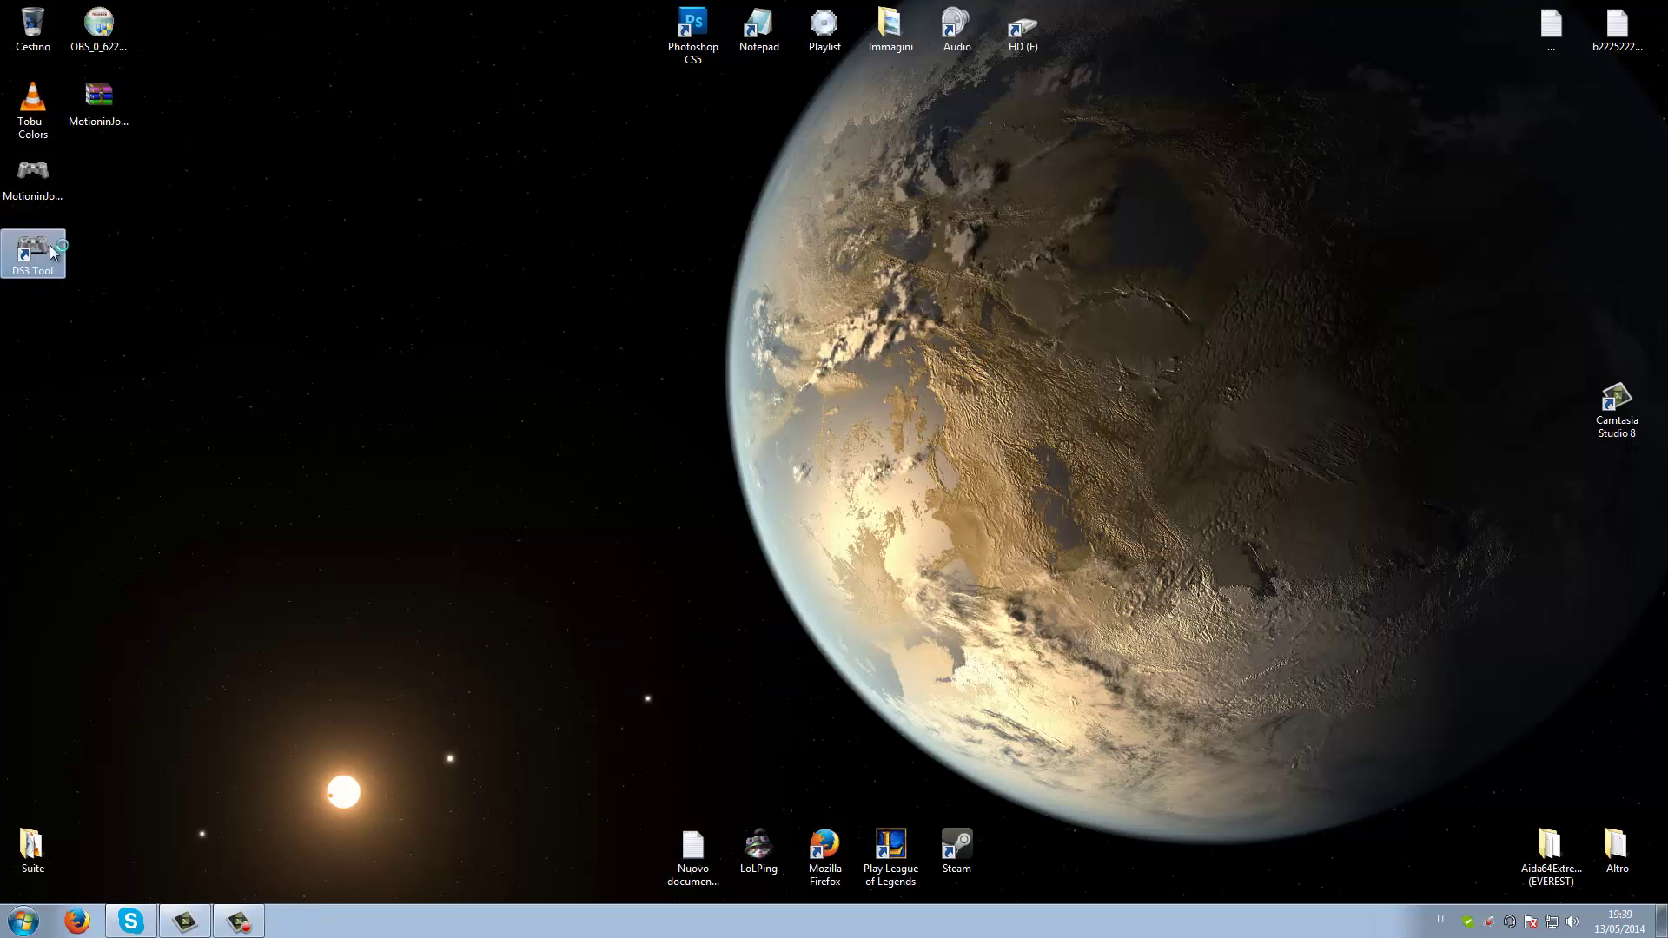
drag(465, 147, 853, 162)
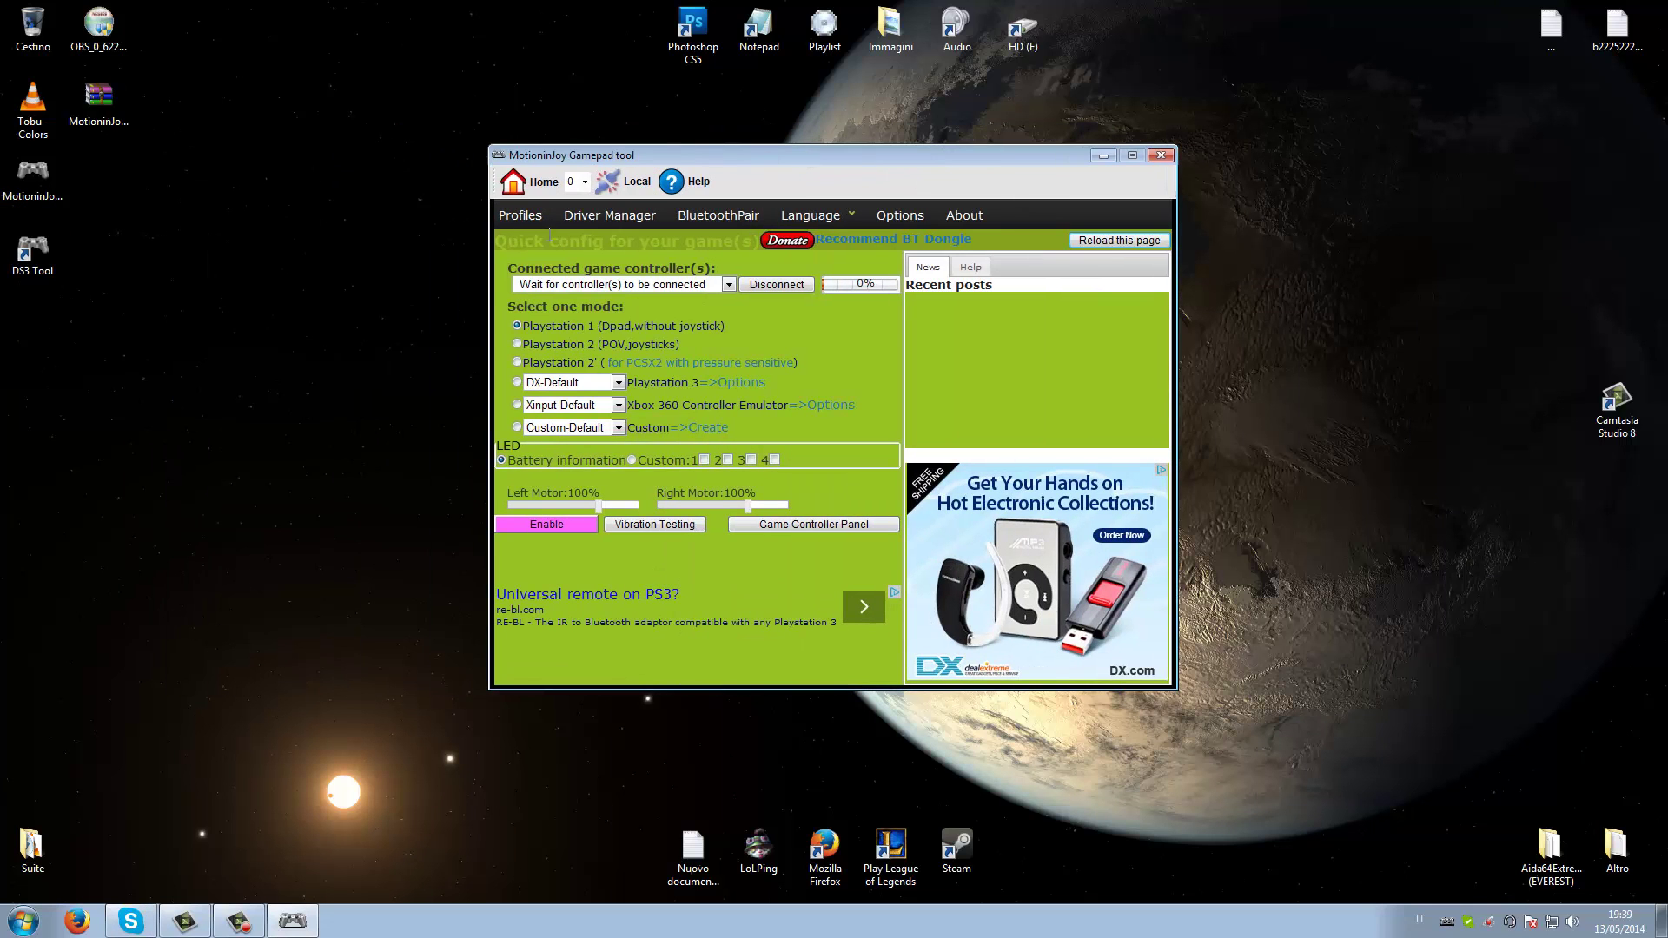
click(592, 219)
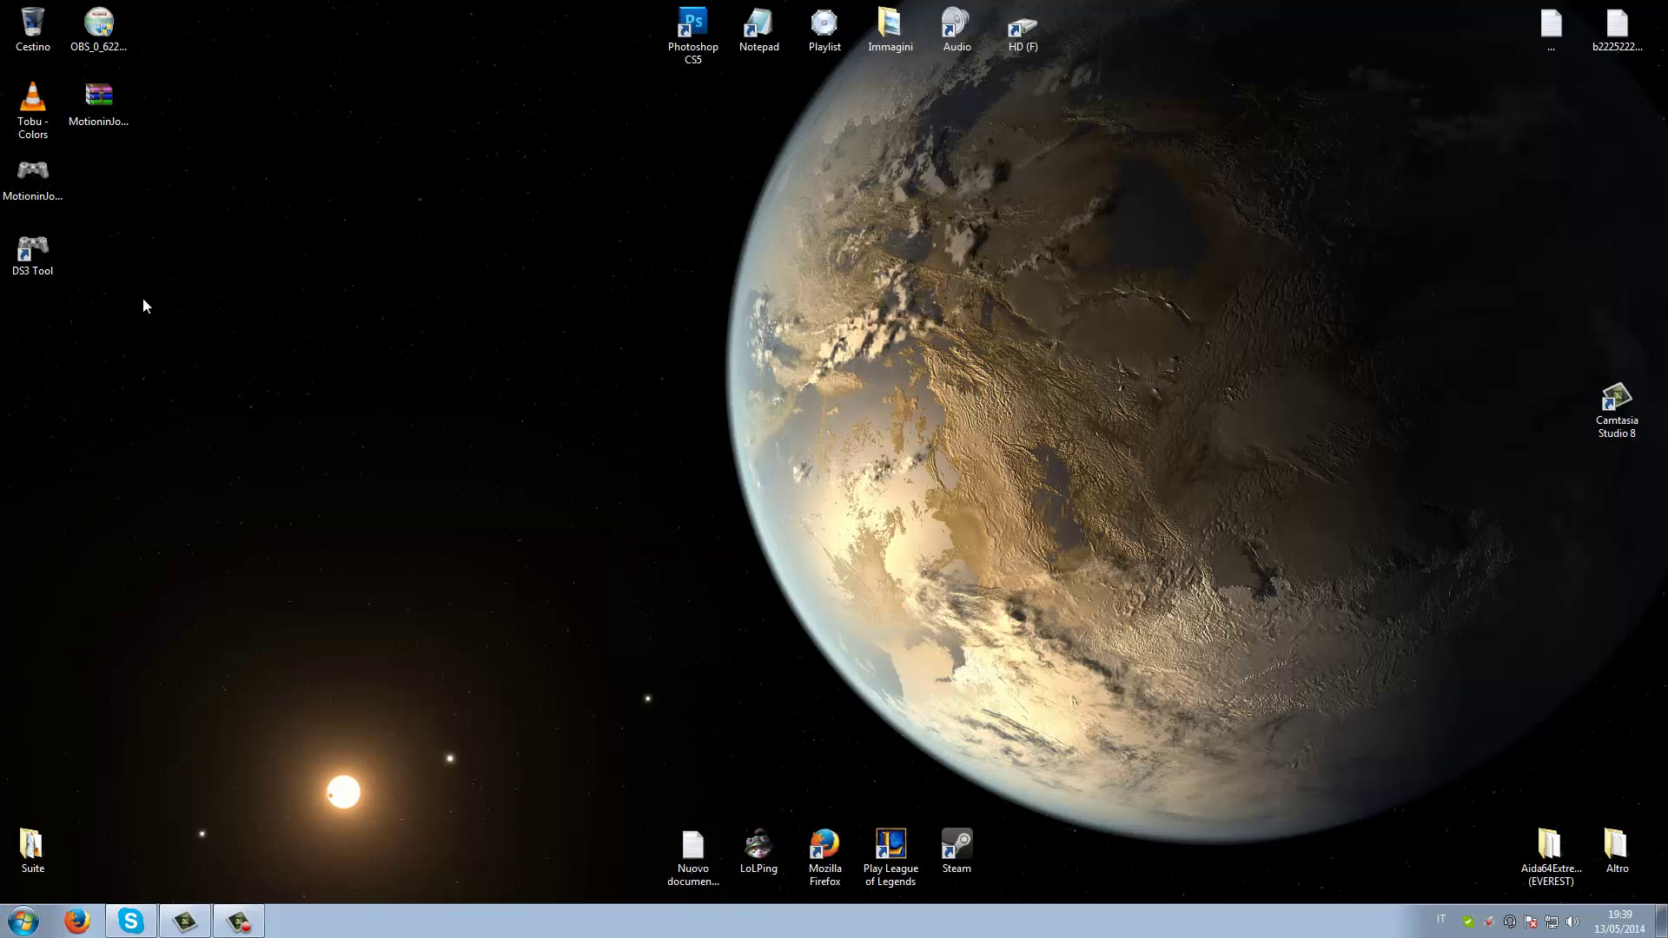
double_click(41, 254)
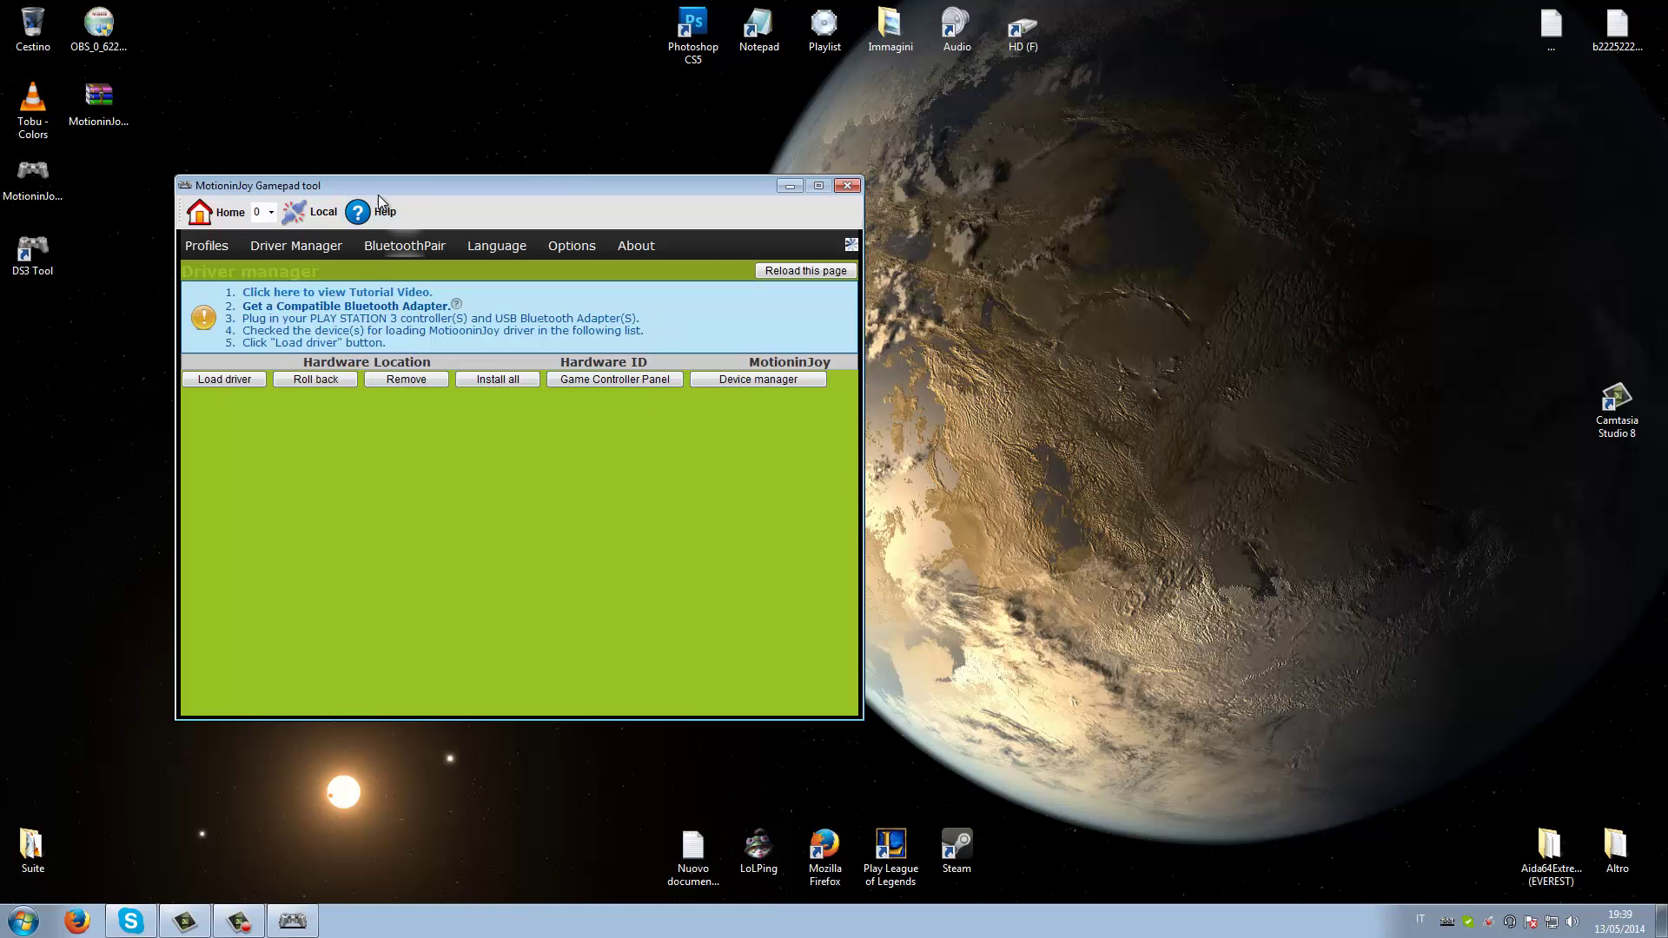
drag(516, 173, 882, 152)
click(572, 224)
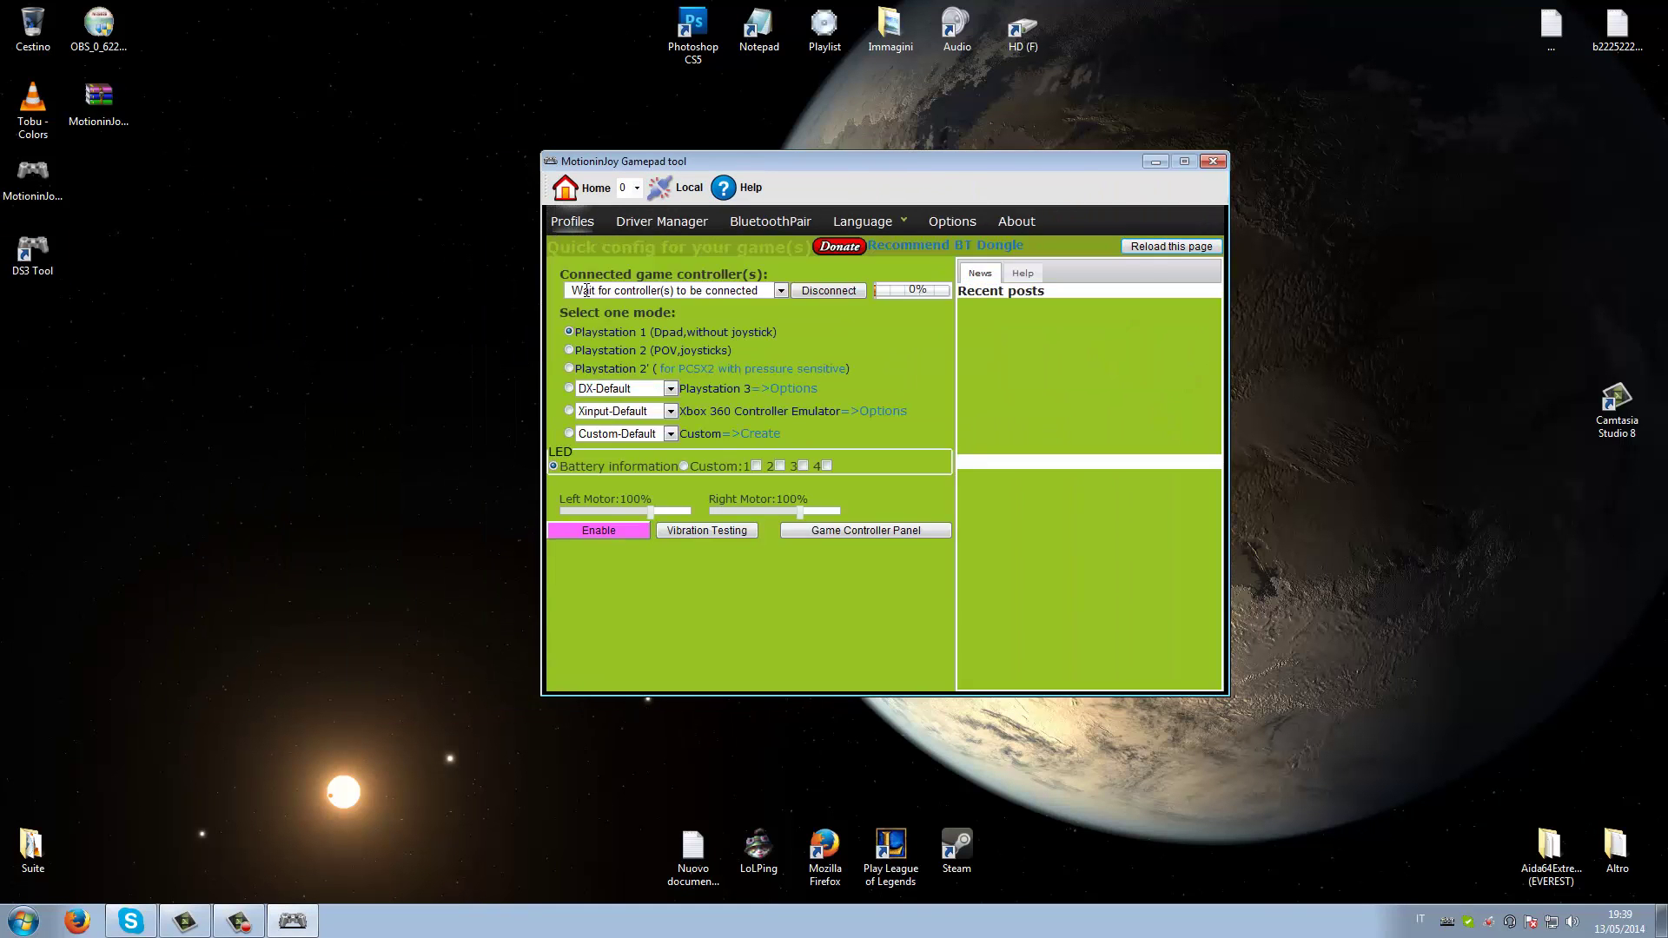
Load the MotioninJoy driver for the controller at Port_#0004.Hub_#0001, always trusting Shenzhen Saikeware Technology Co., Ltd. and allowing the device software installation.
click(669, 224)
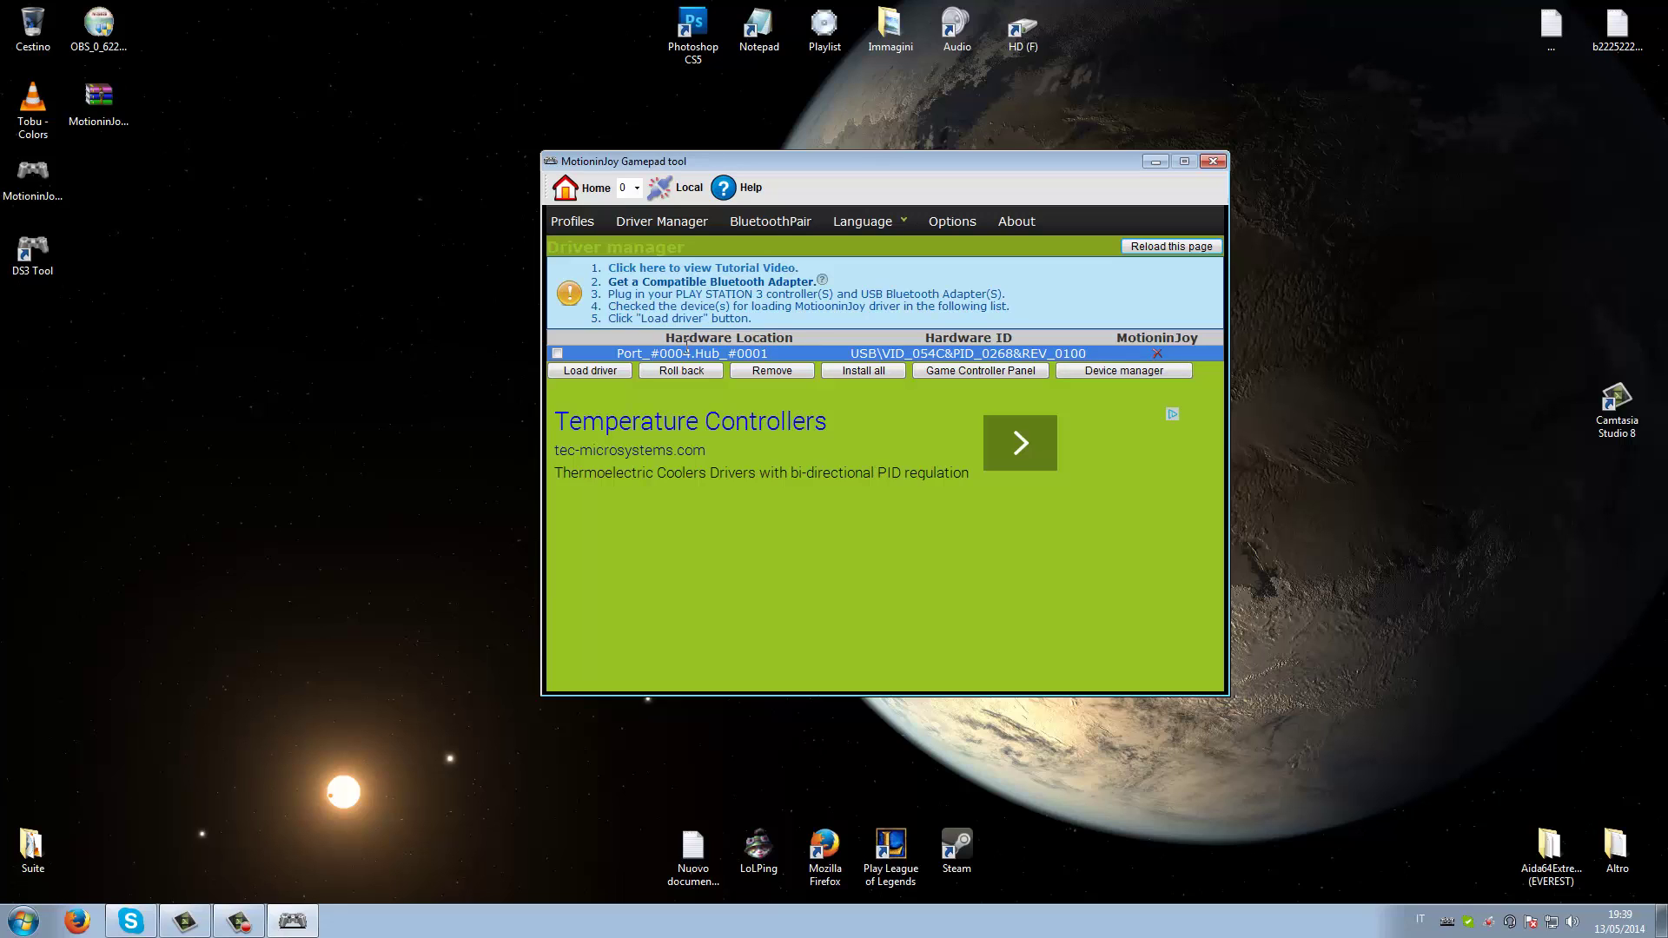
click(557, 352)
click(582, 370)
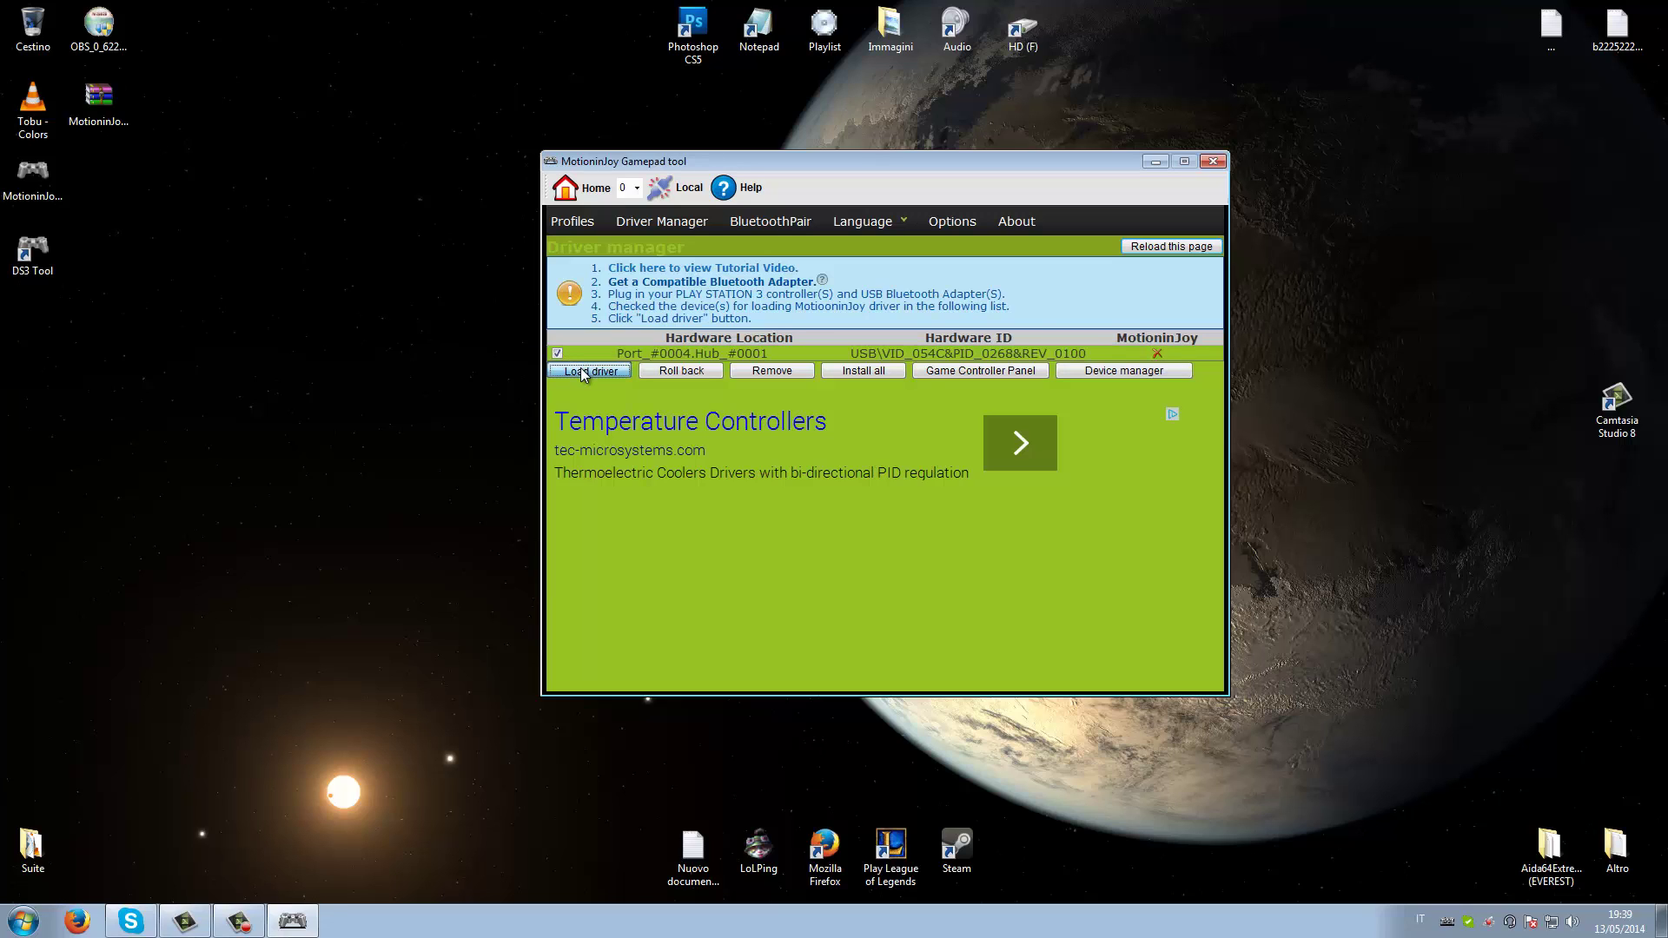
click(545, 453)
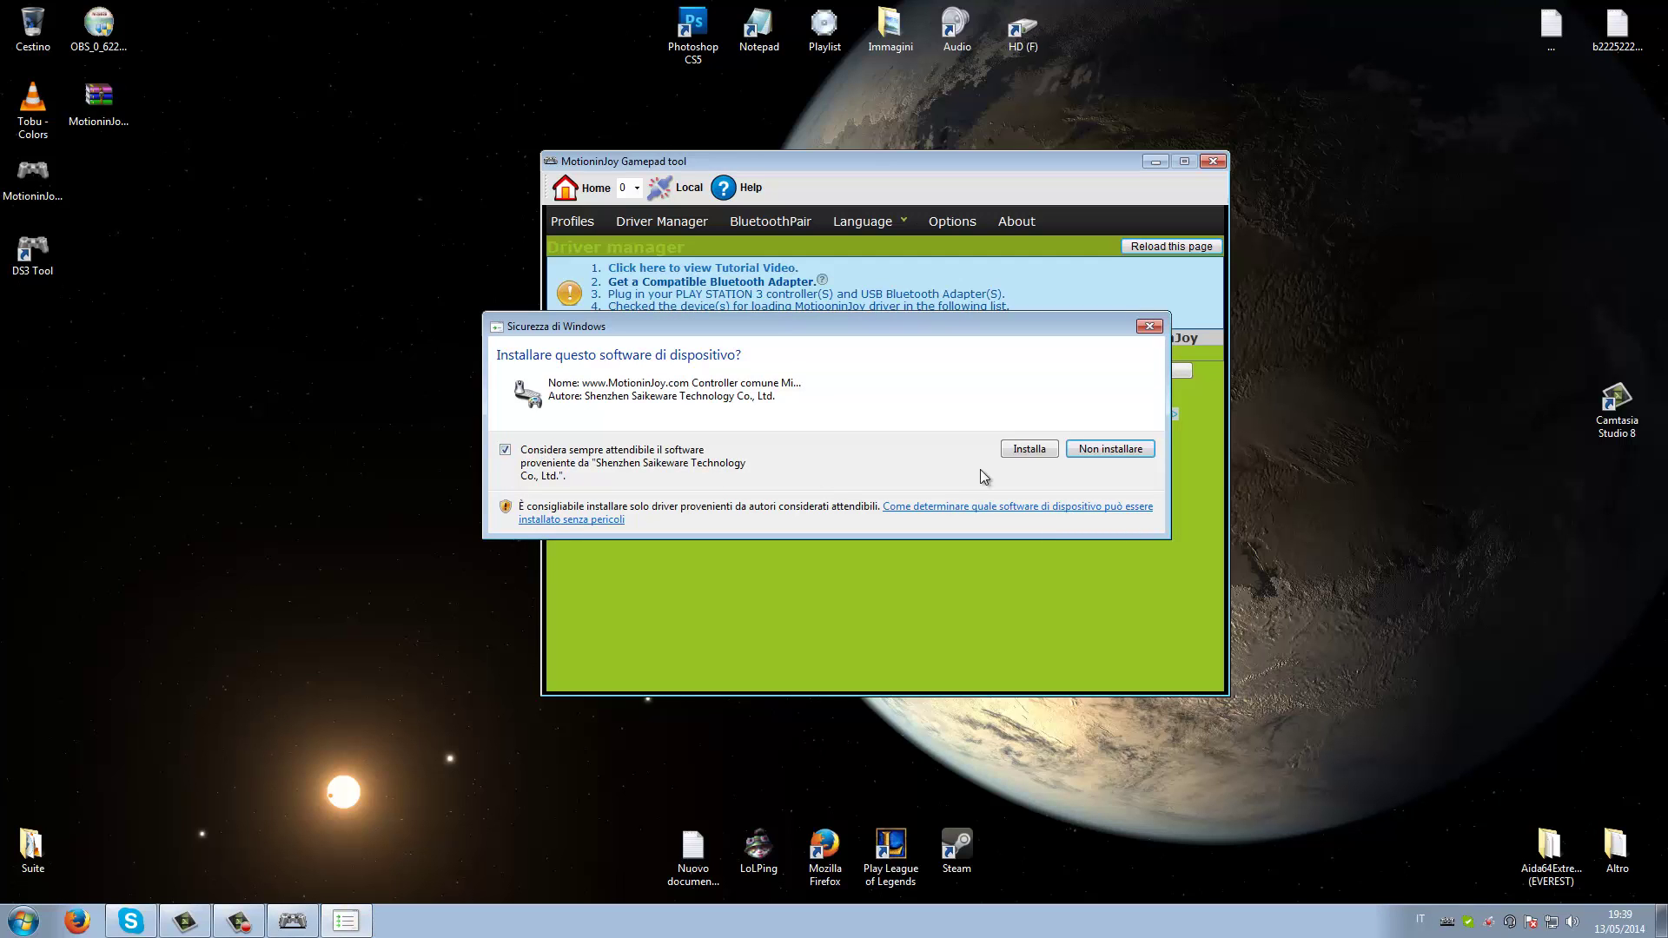
key(Tab)
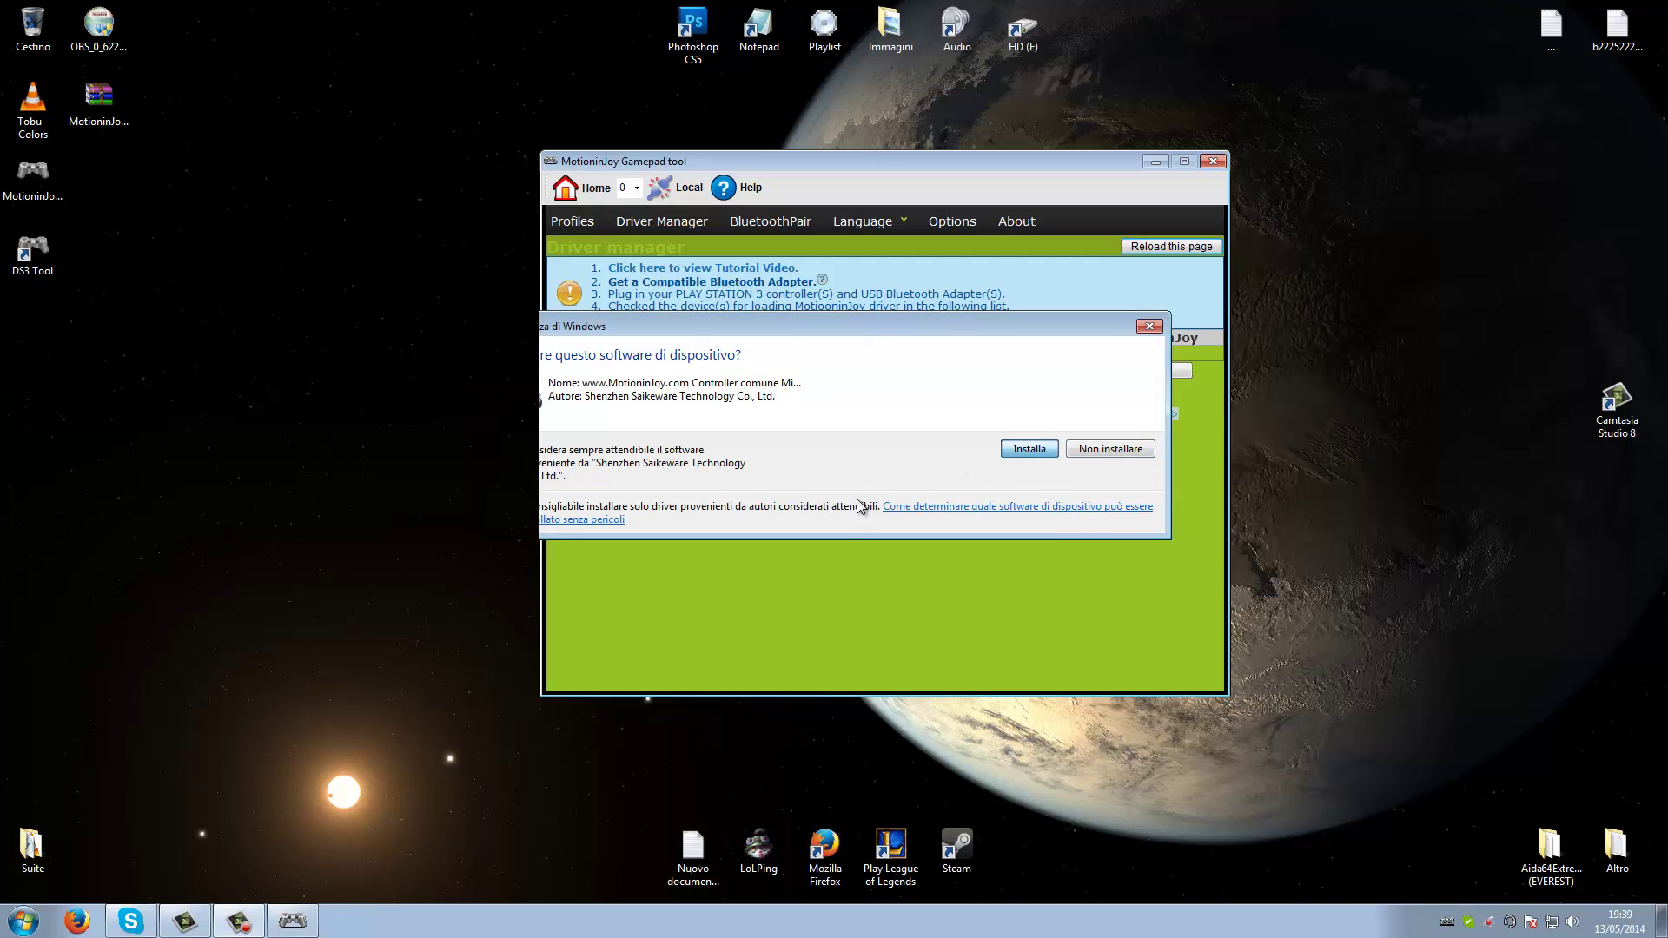
key(Return)
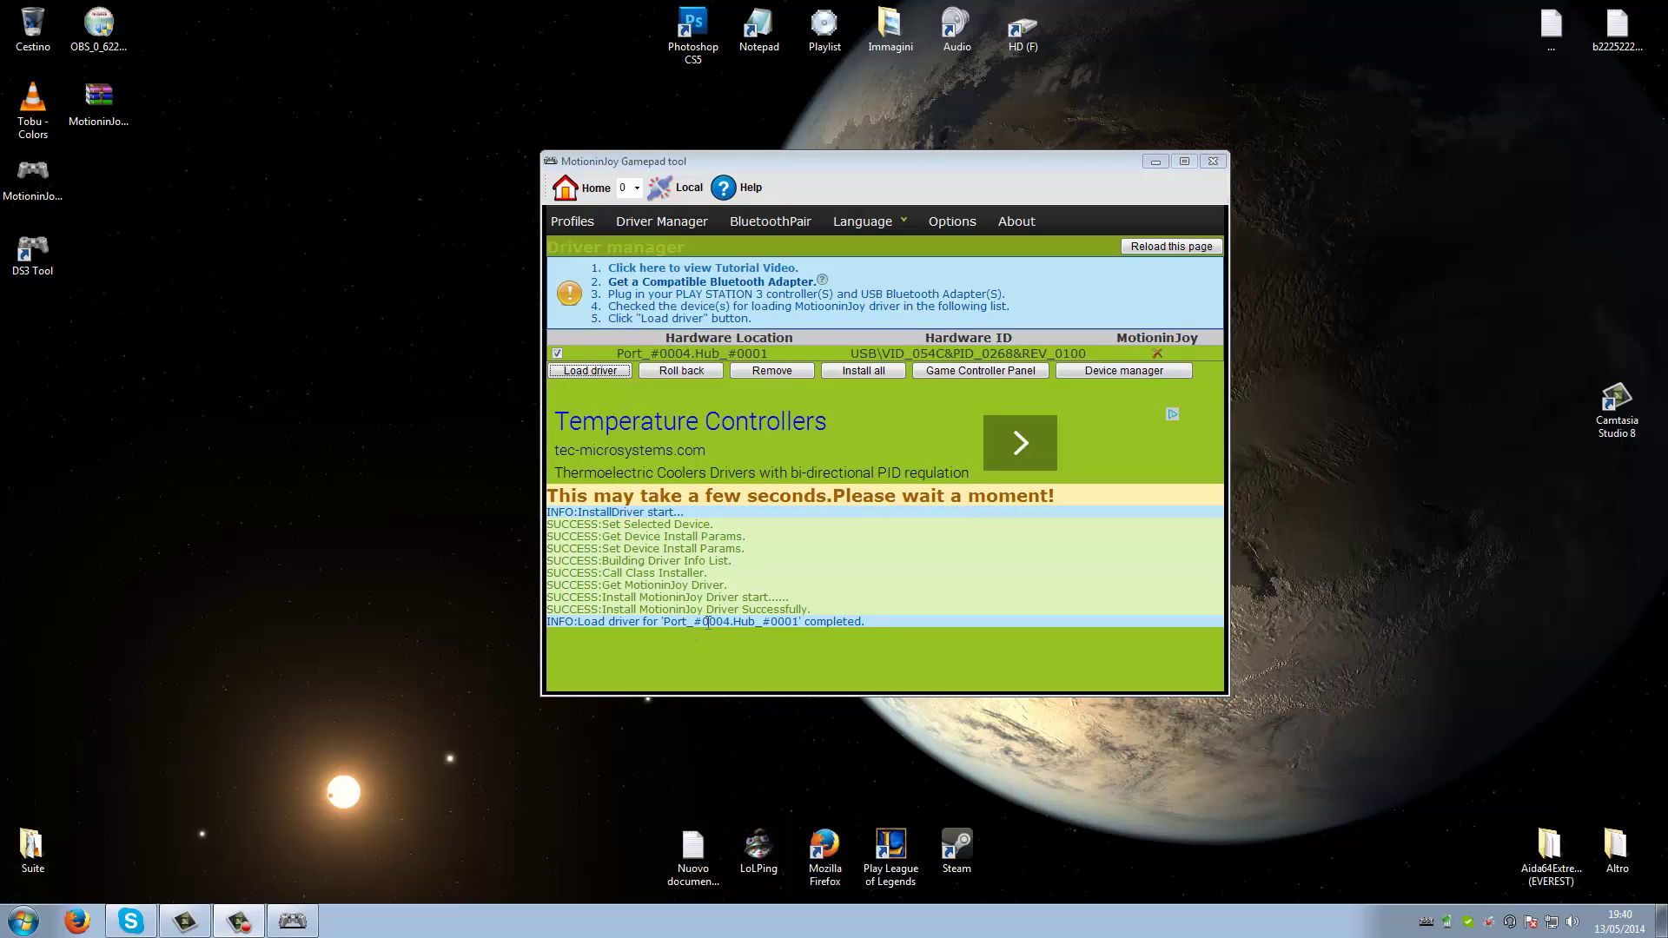
Review the driver loading log and close the Windows driver installation window once the input devices are ready.
click(676, 608)
double_click(677, 609)
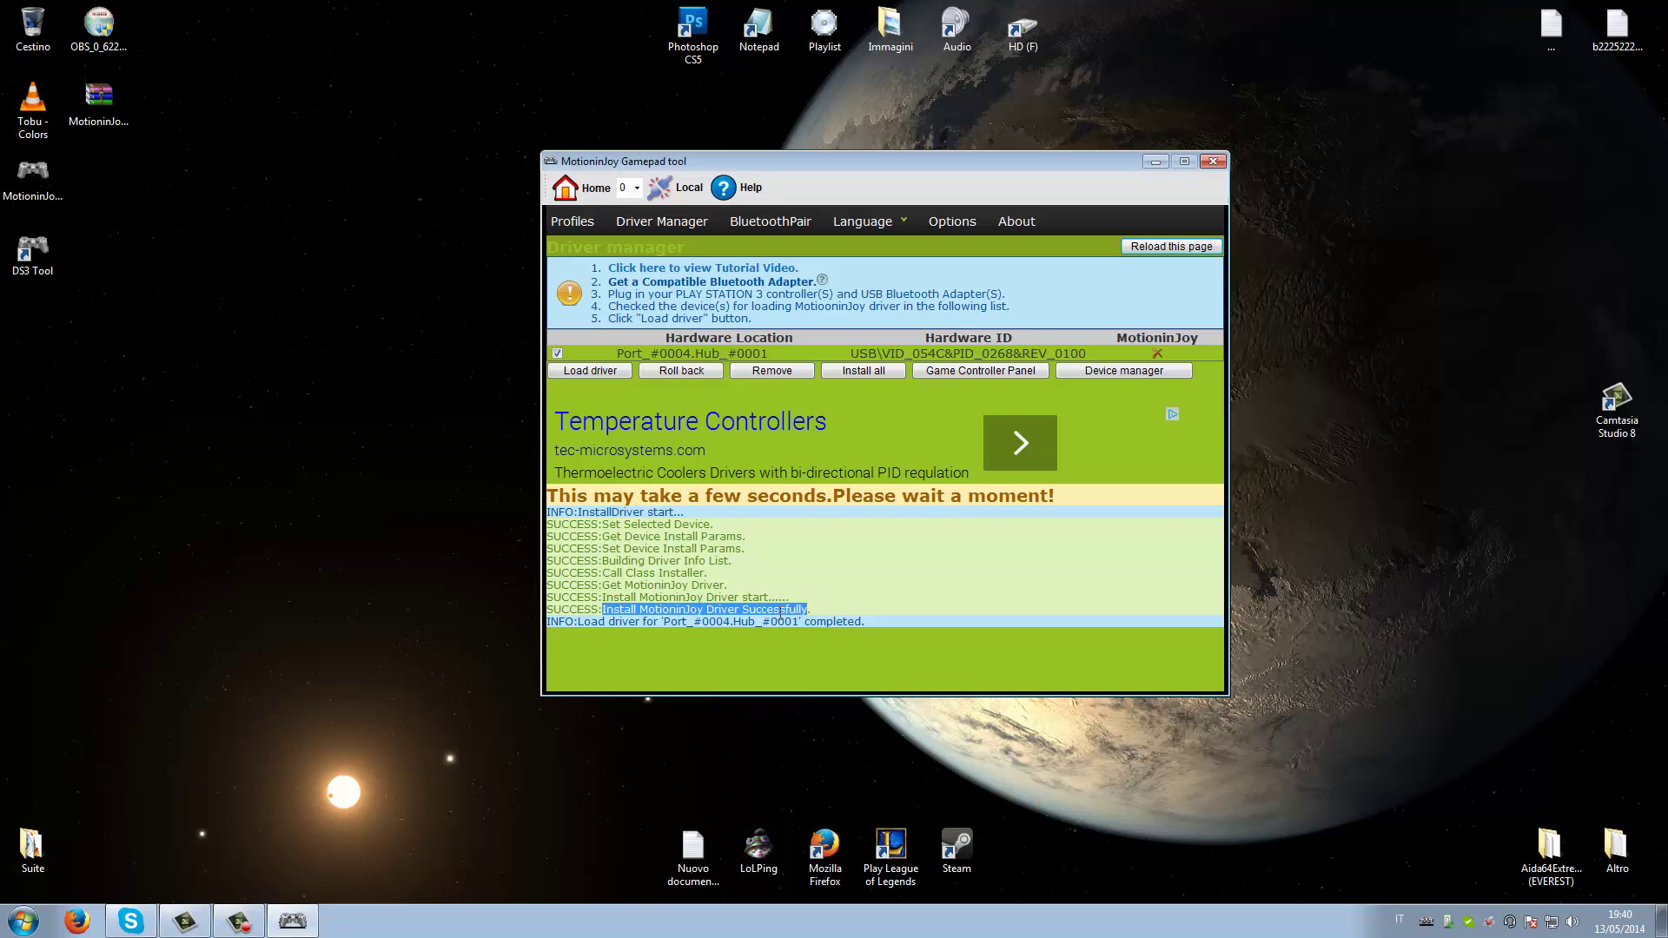
click(838, 612)
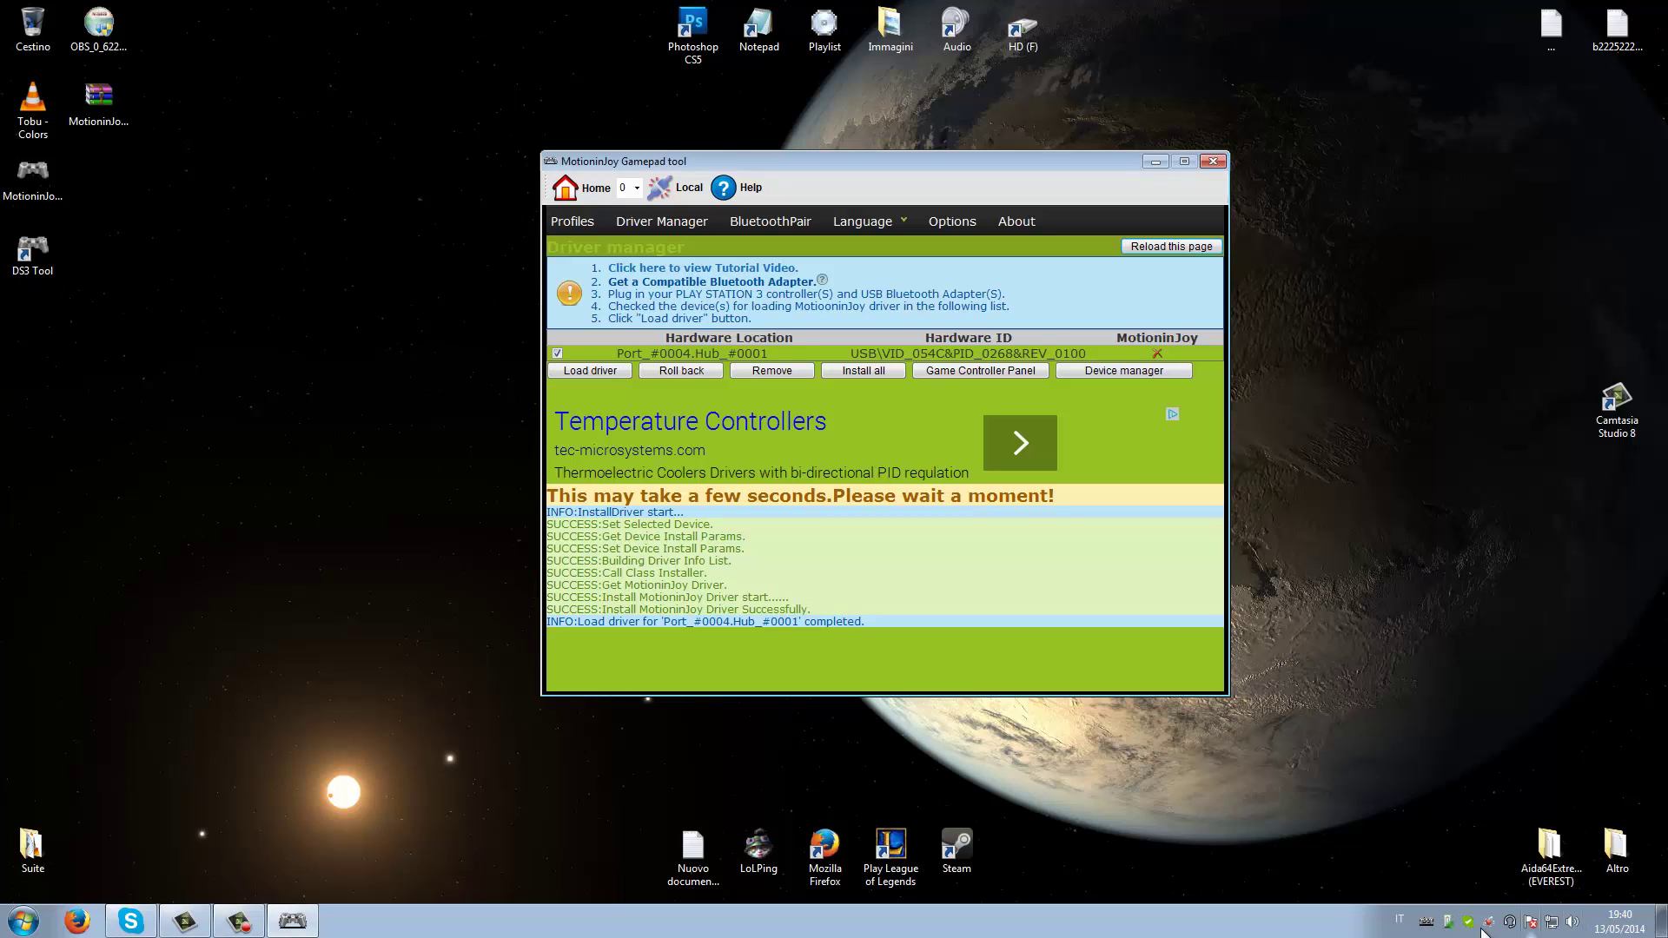
drag(702, 328, 183, 315)
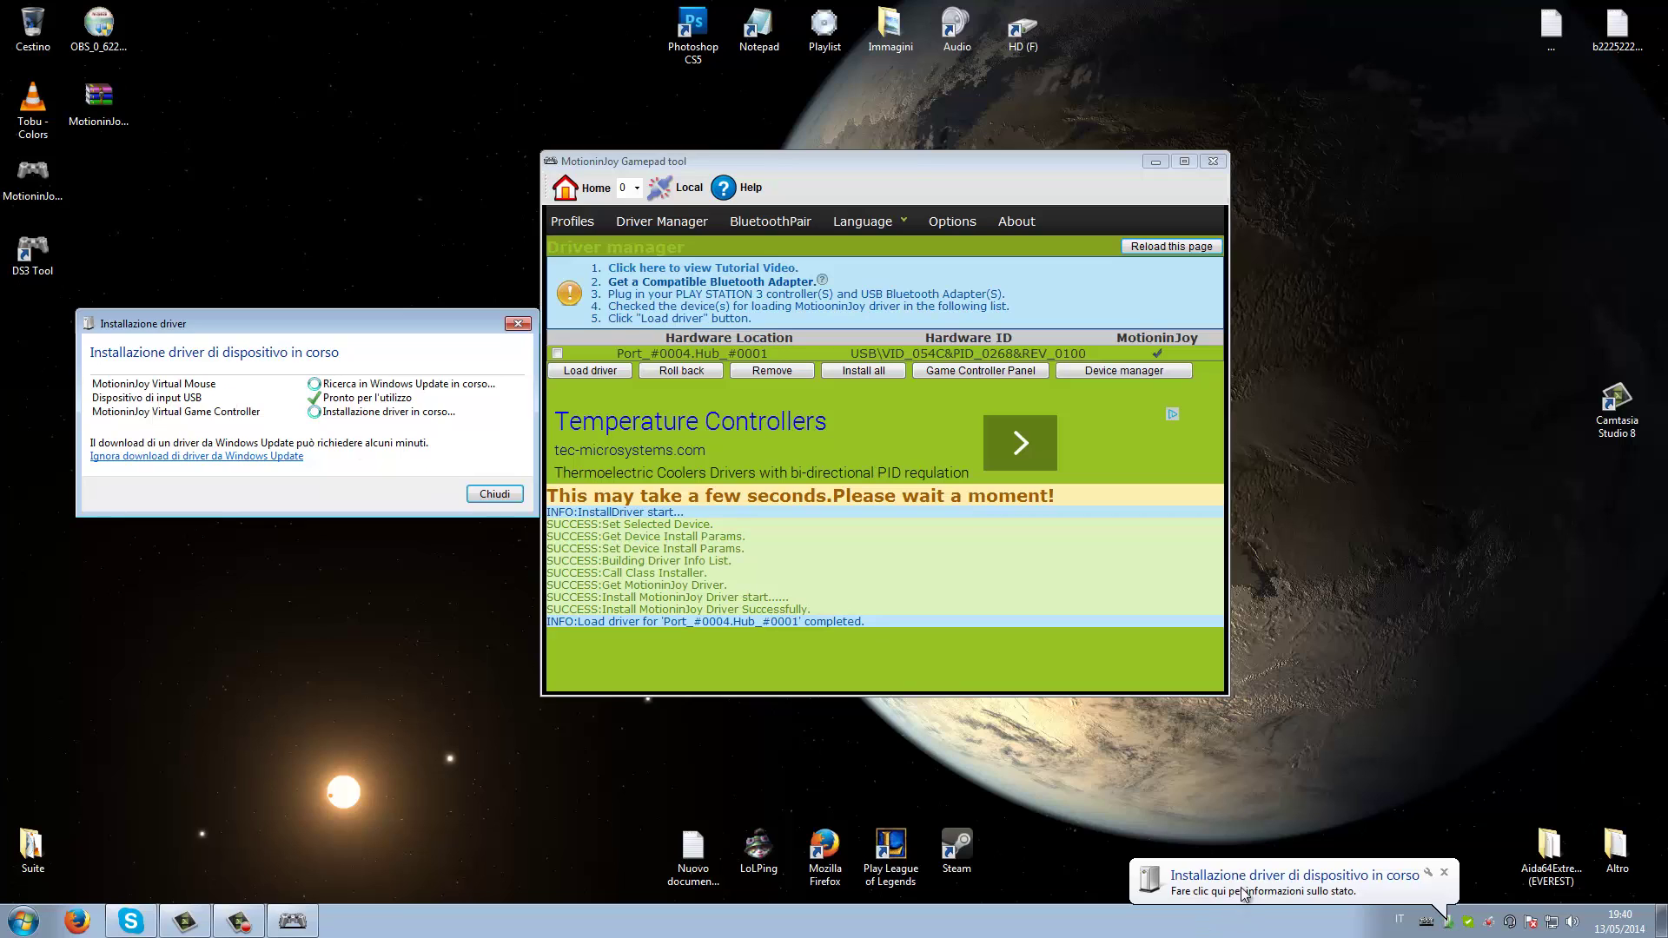
drag(285, 321, 286, 299)
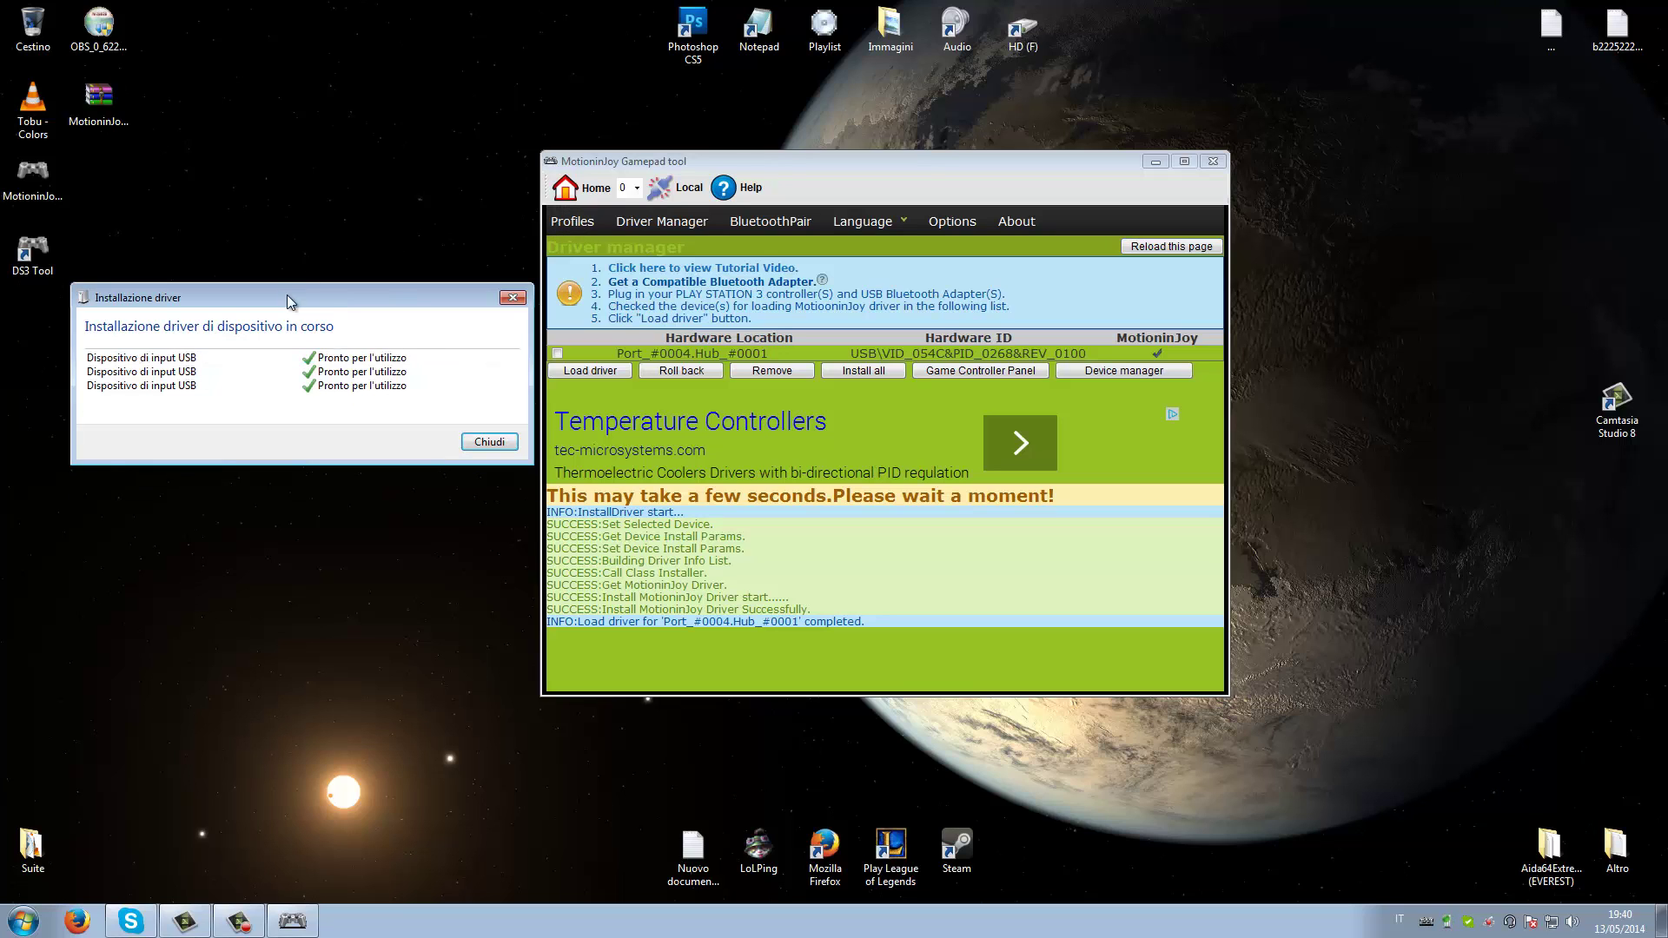
click(489, 443)
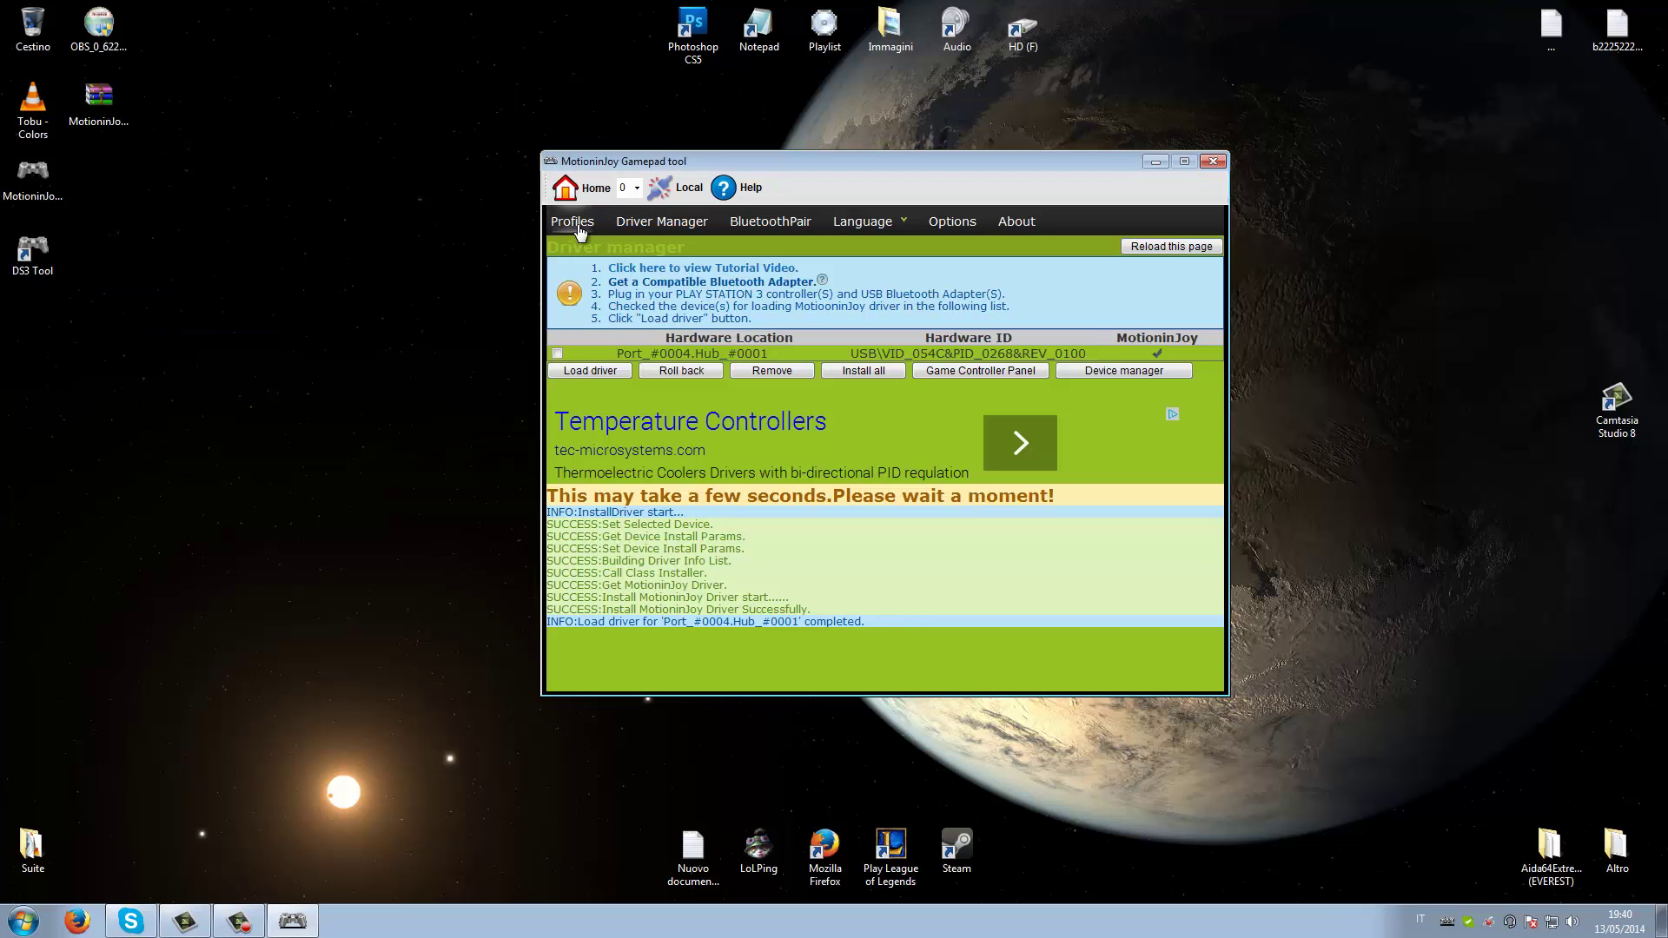
Enable the Xbox 360 Controller Emulator mode with the Xinput-Default profile for the connected Dualshock 3 controller.
click(572, 220)
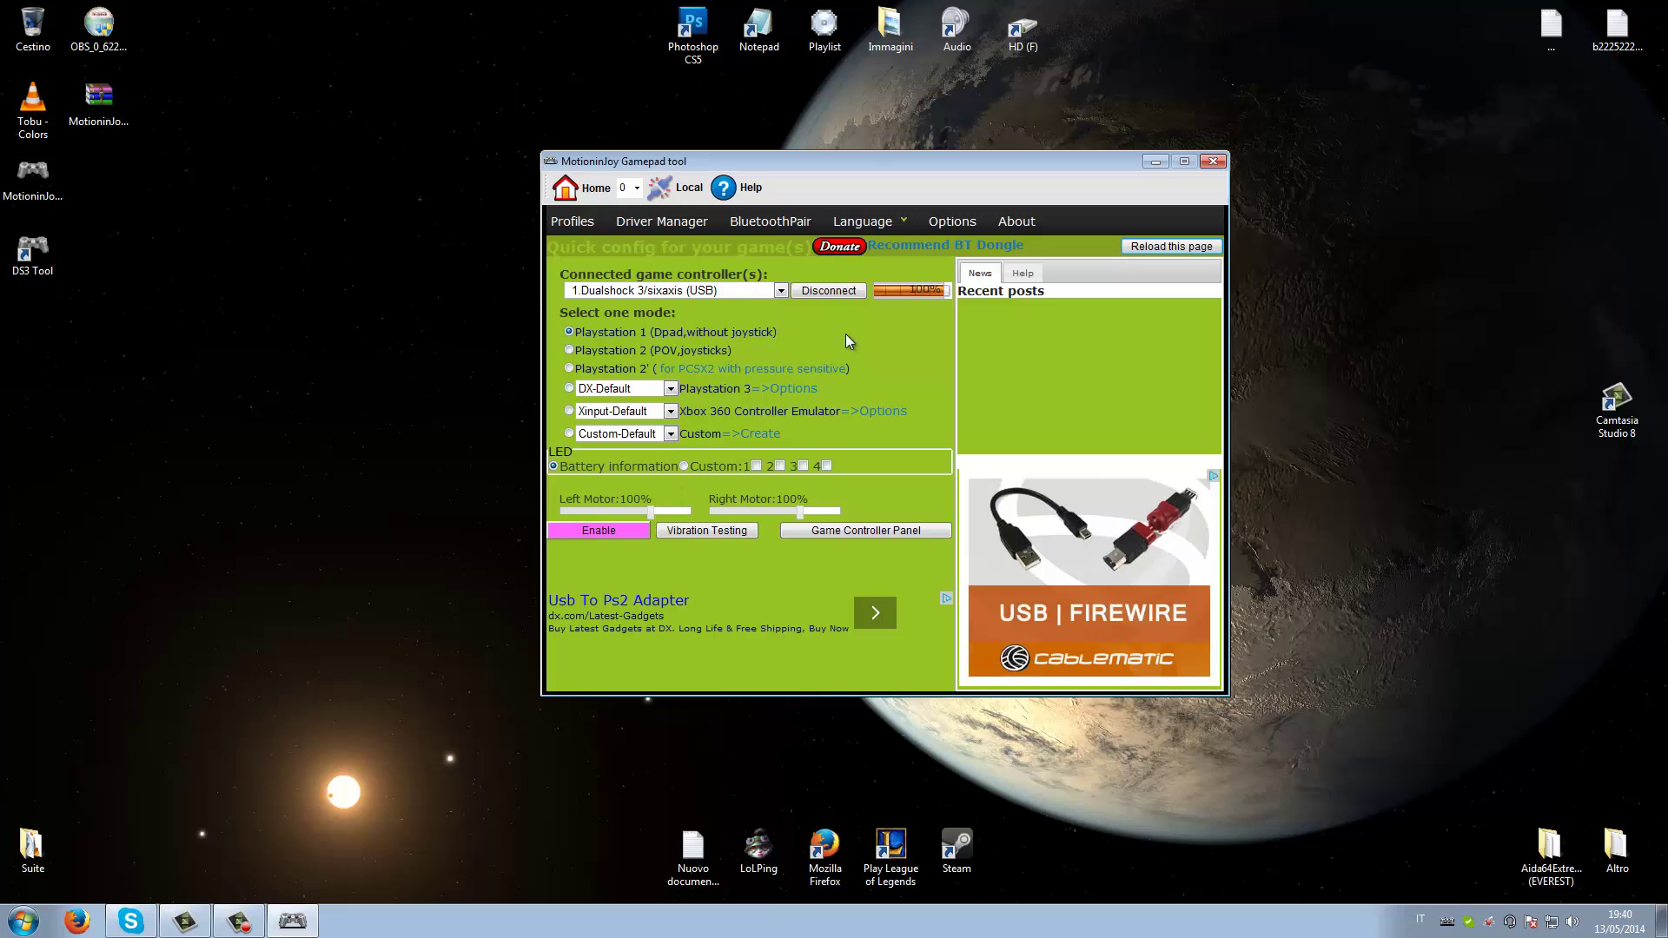
click(634, 409)
click(580, 391)
click(625, 417)
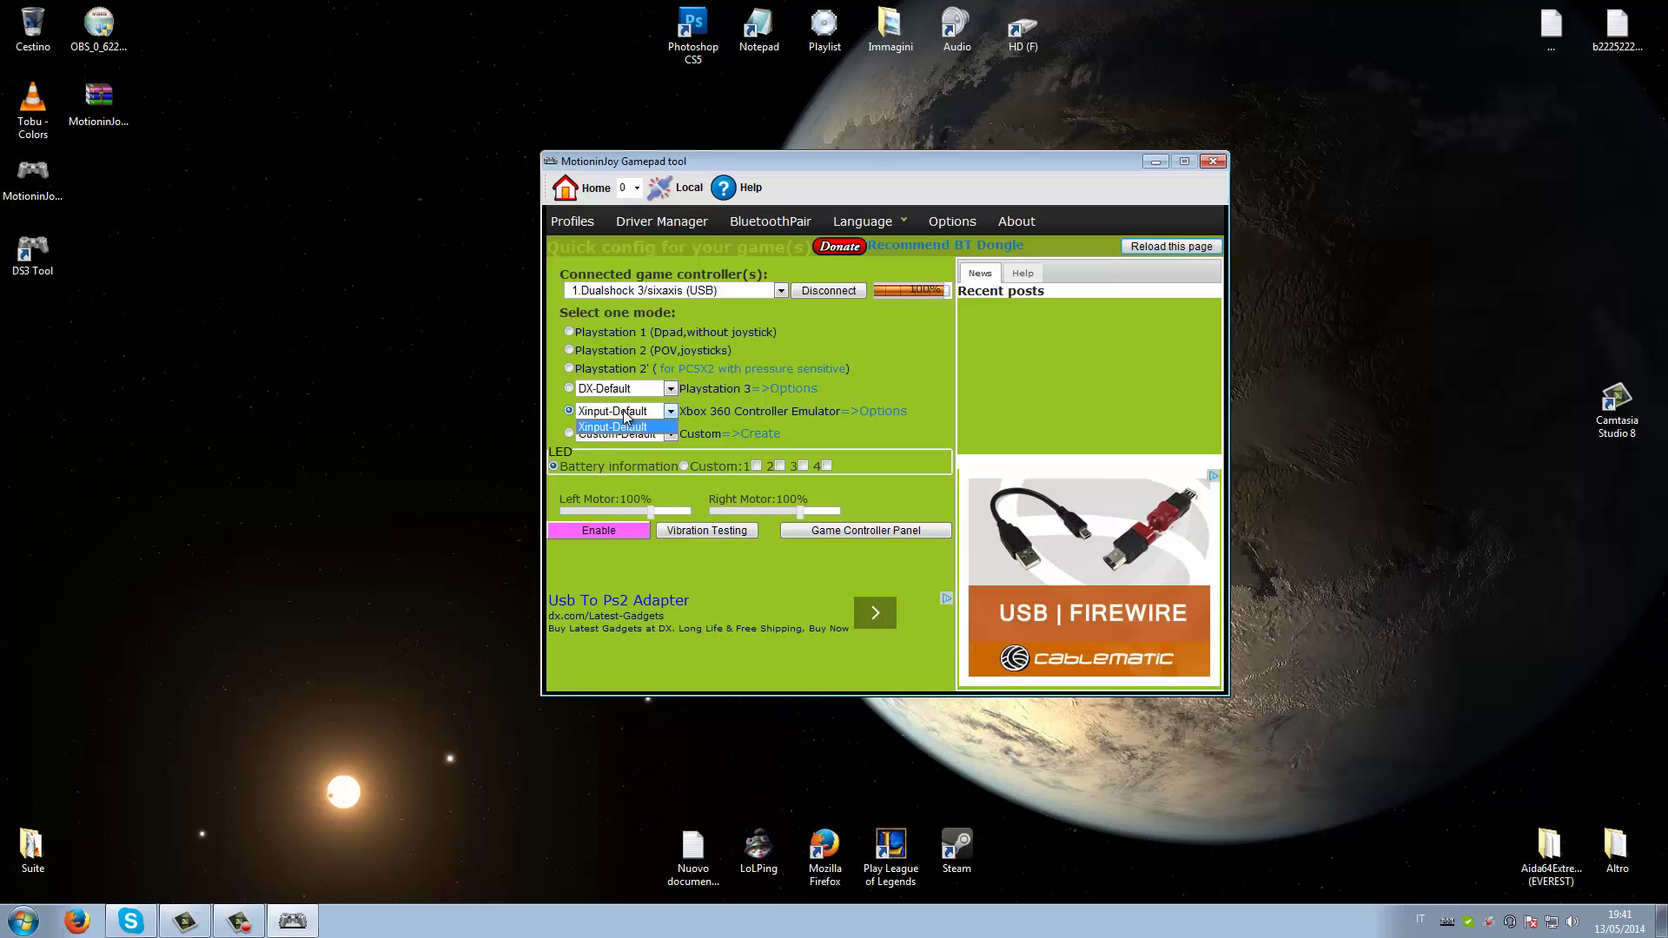
click(563, 414)
click(589, 532)
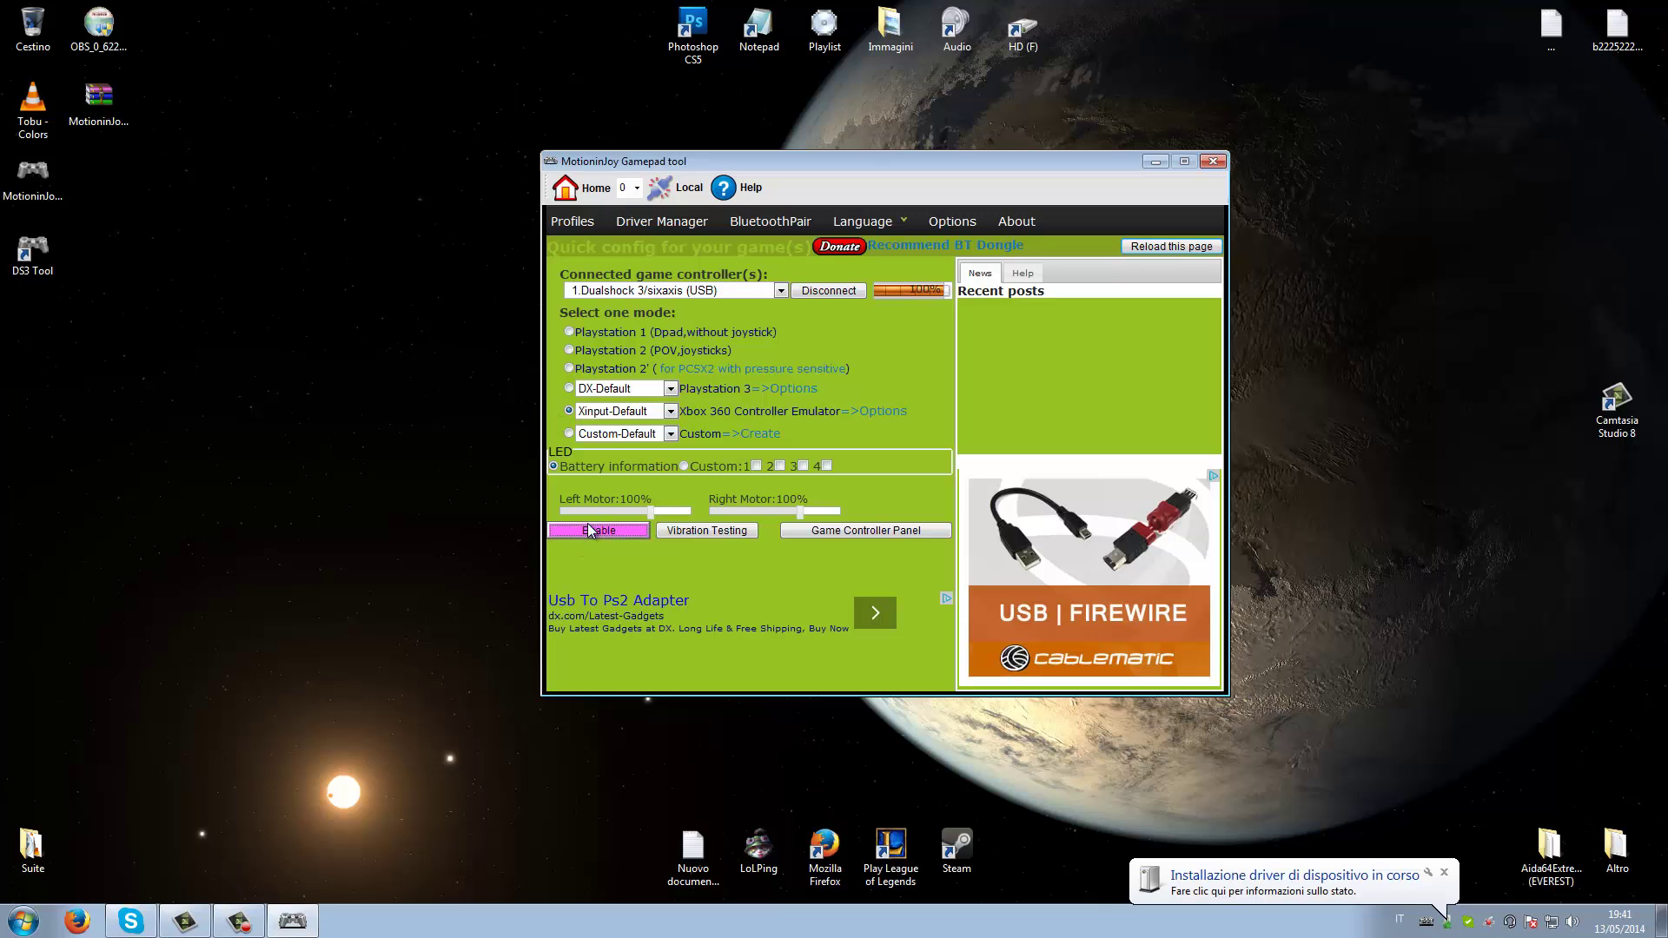
Follow the Windows driver installation for the emulated Xbox 360 controller until it can be closed, and run the controller's vibration test.
click(1269, 887)
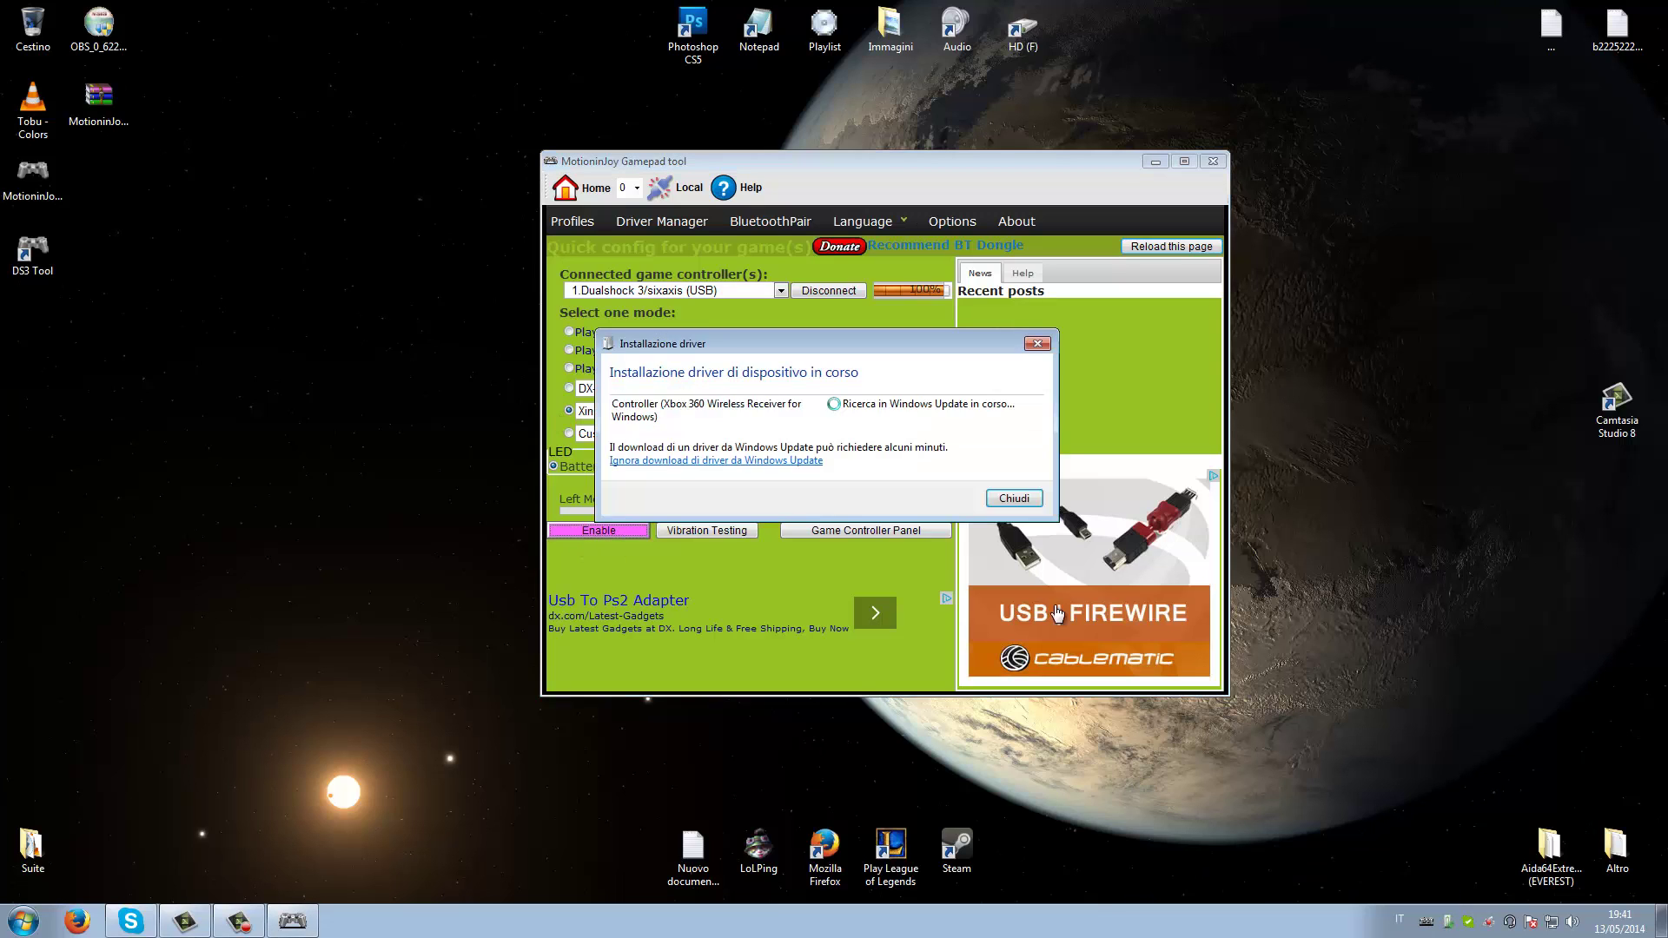
drag(828, 344, 255, 311)
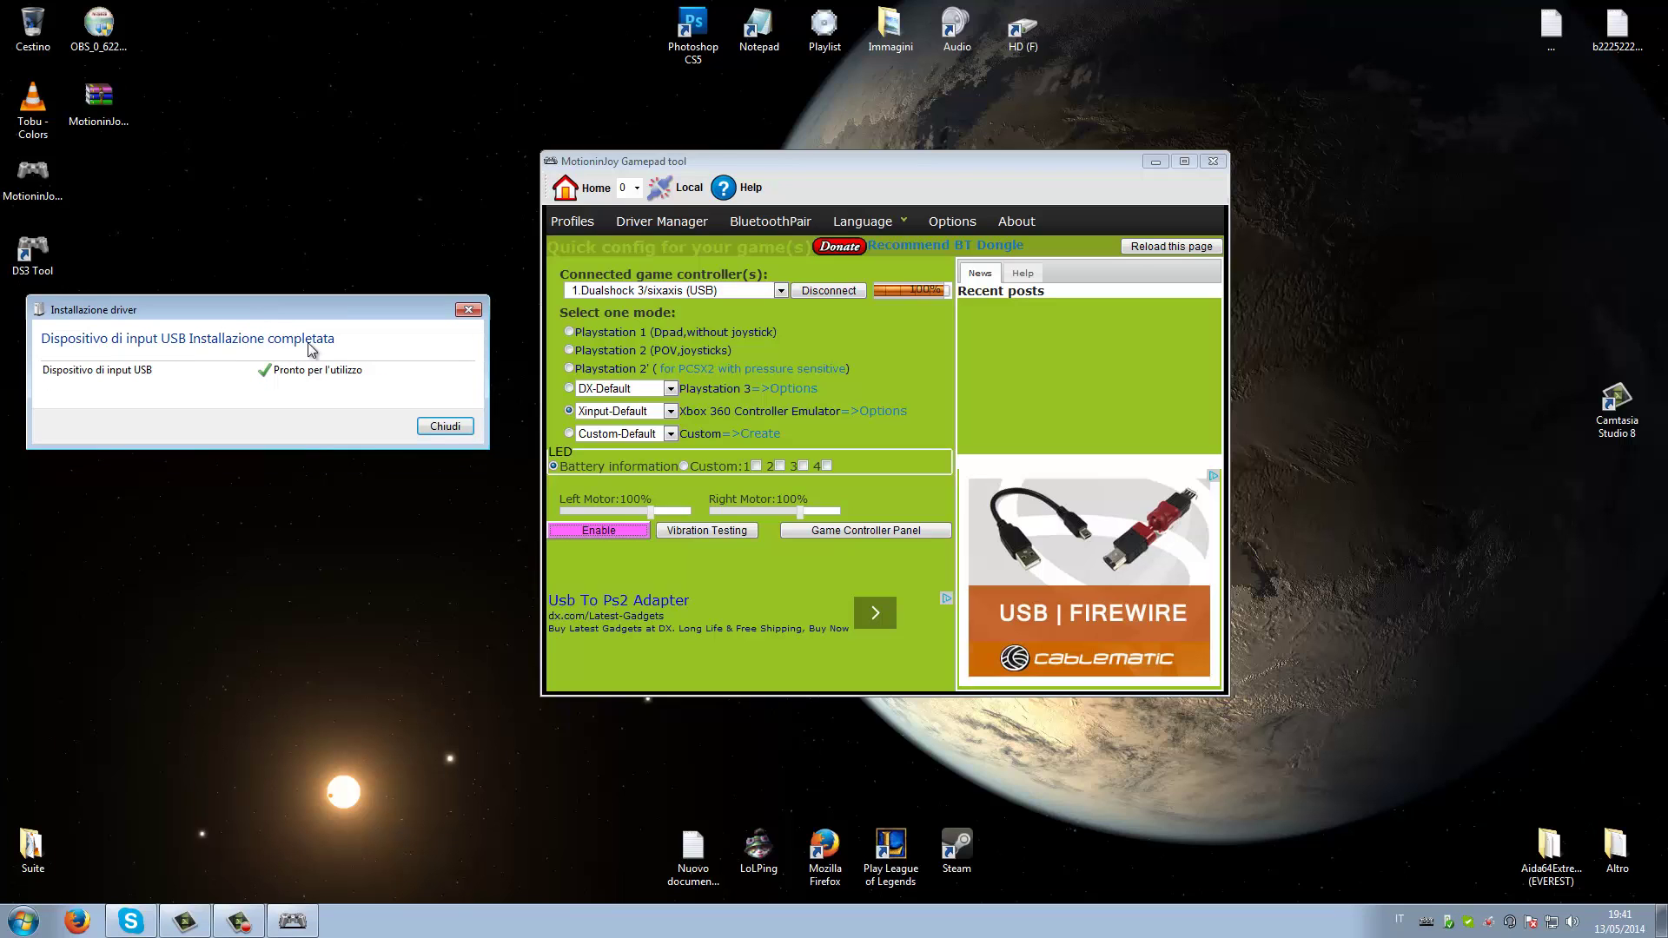
click(444, 426)
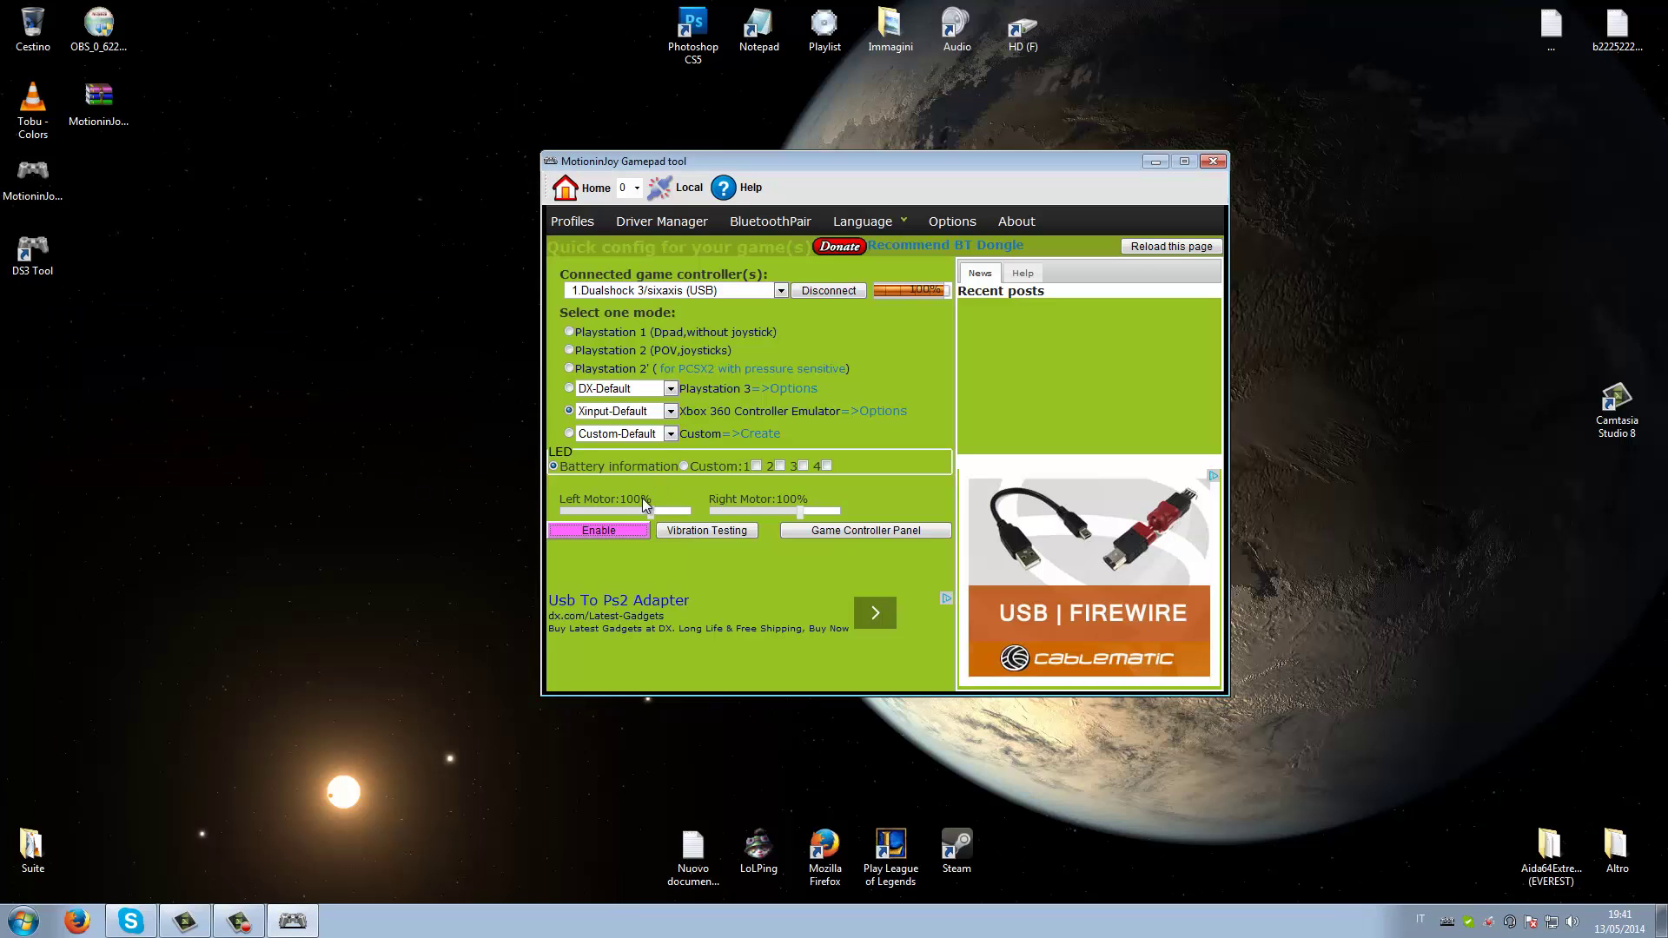
click(702, 536)
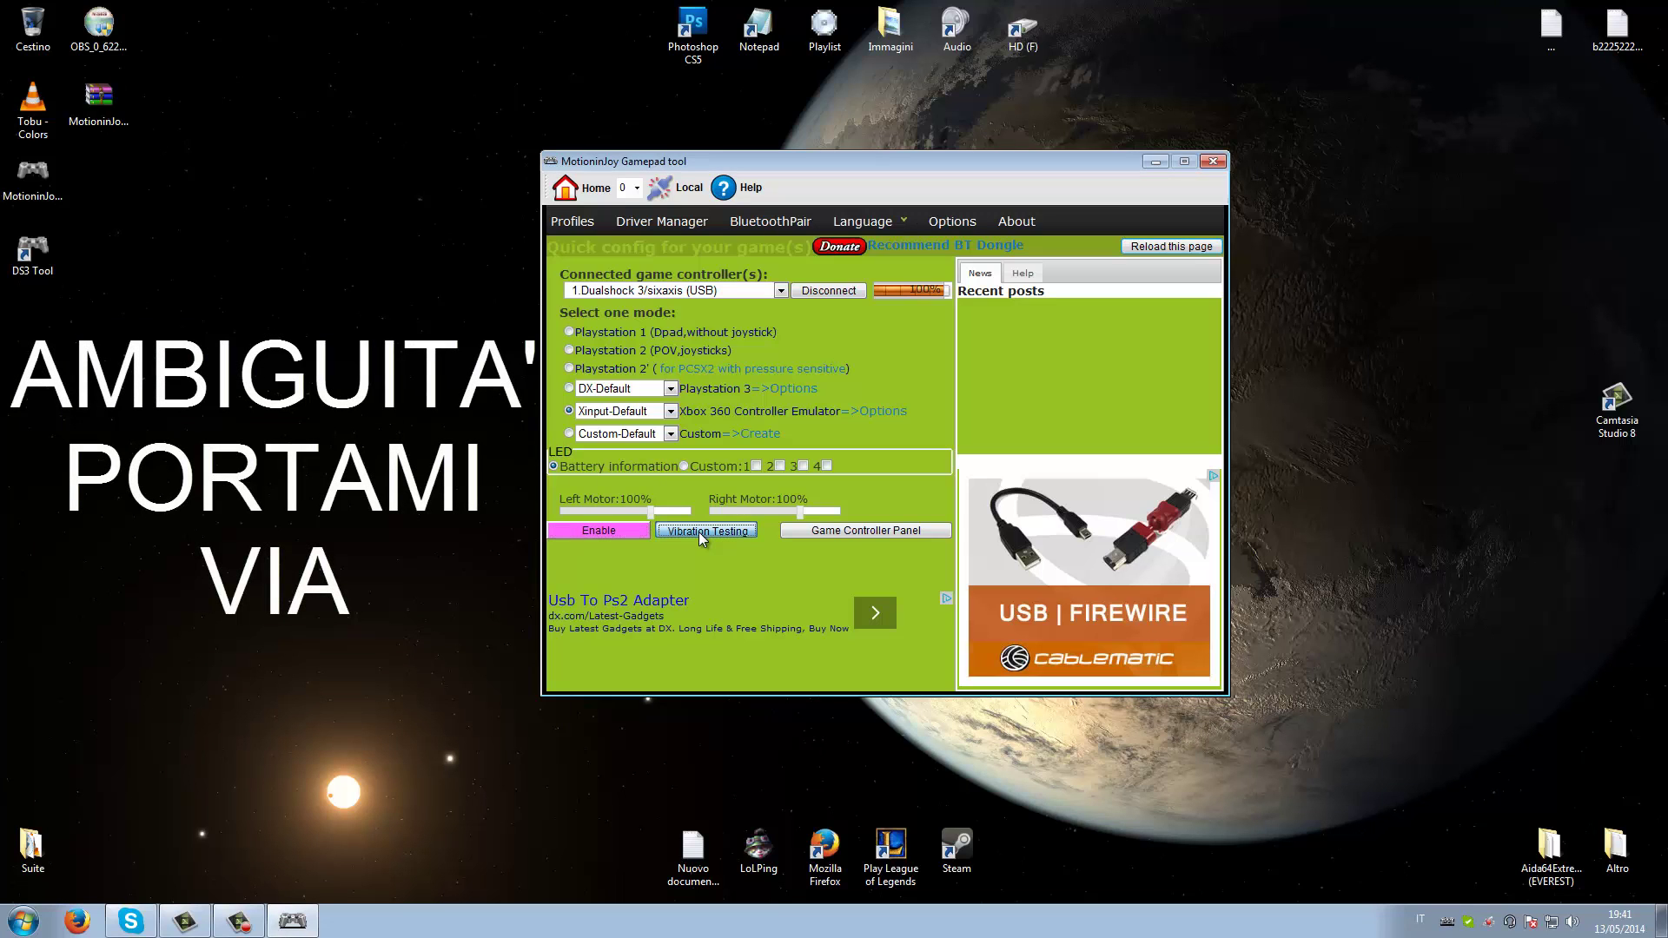